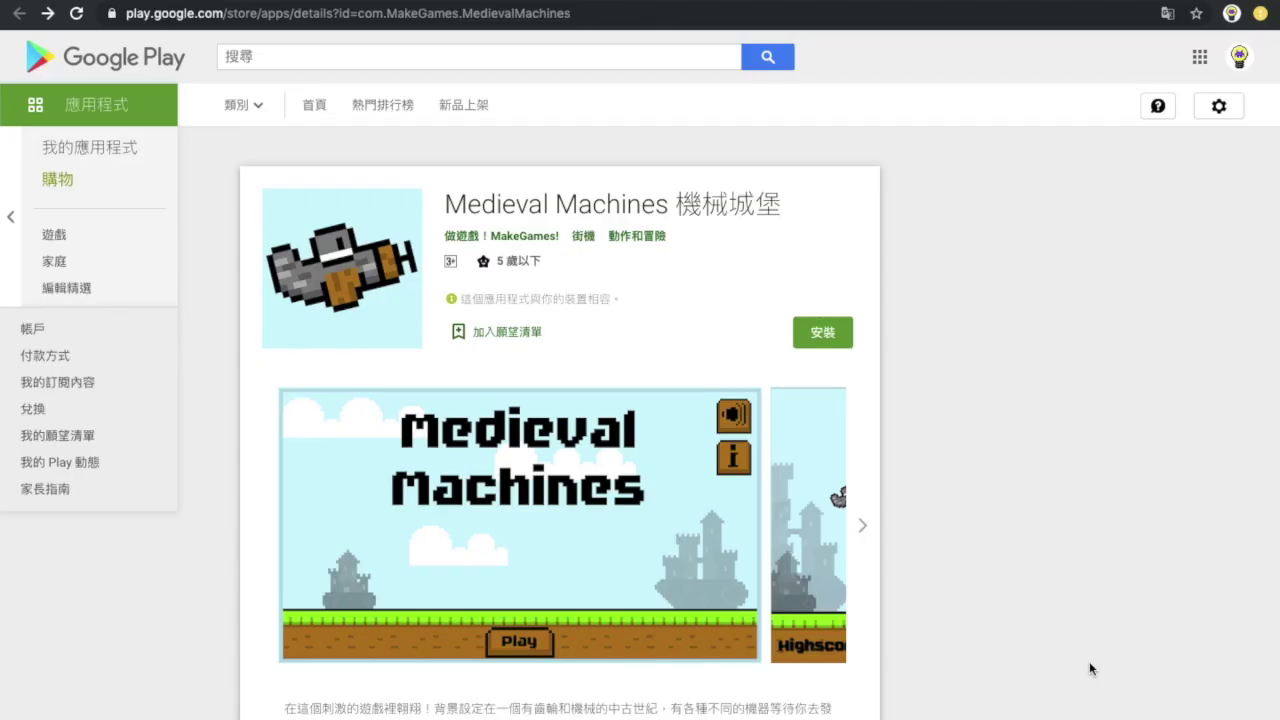
scroll(1089, 661, down, 3)
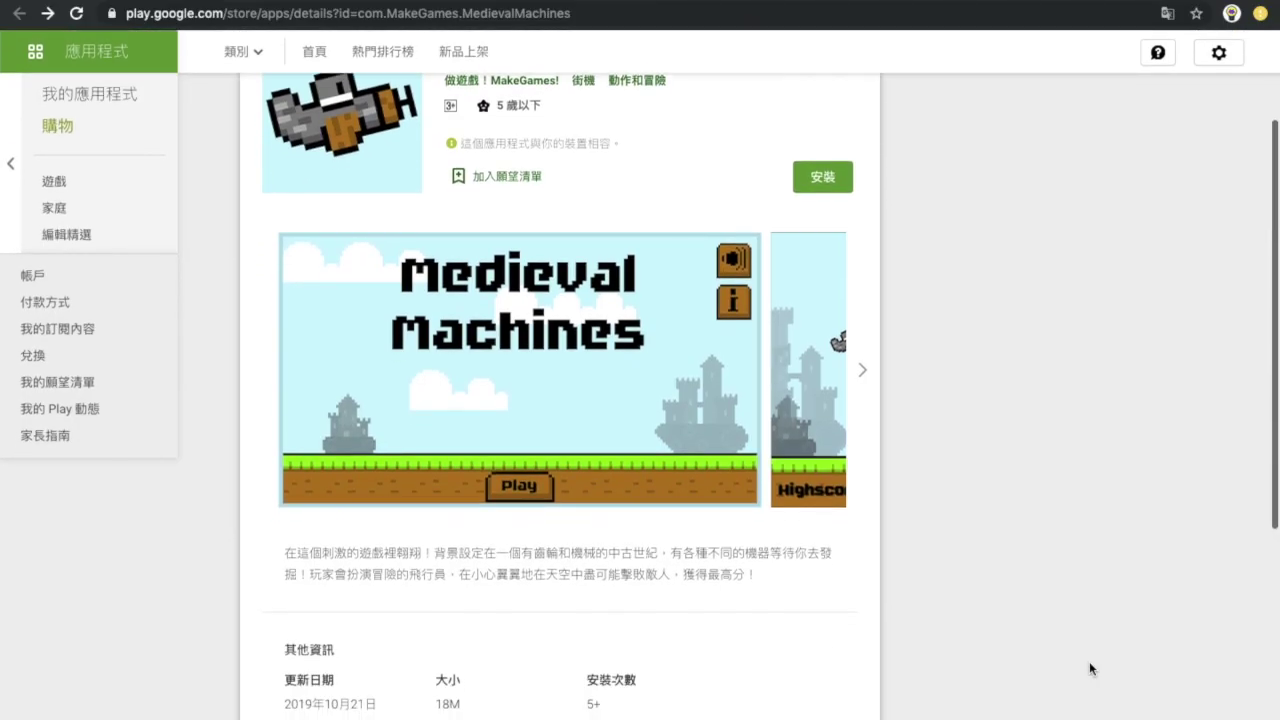
scroll(1089, 661, down, 2)
scroll(1089, 661, down, 2)
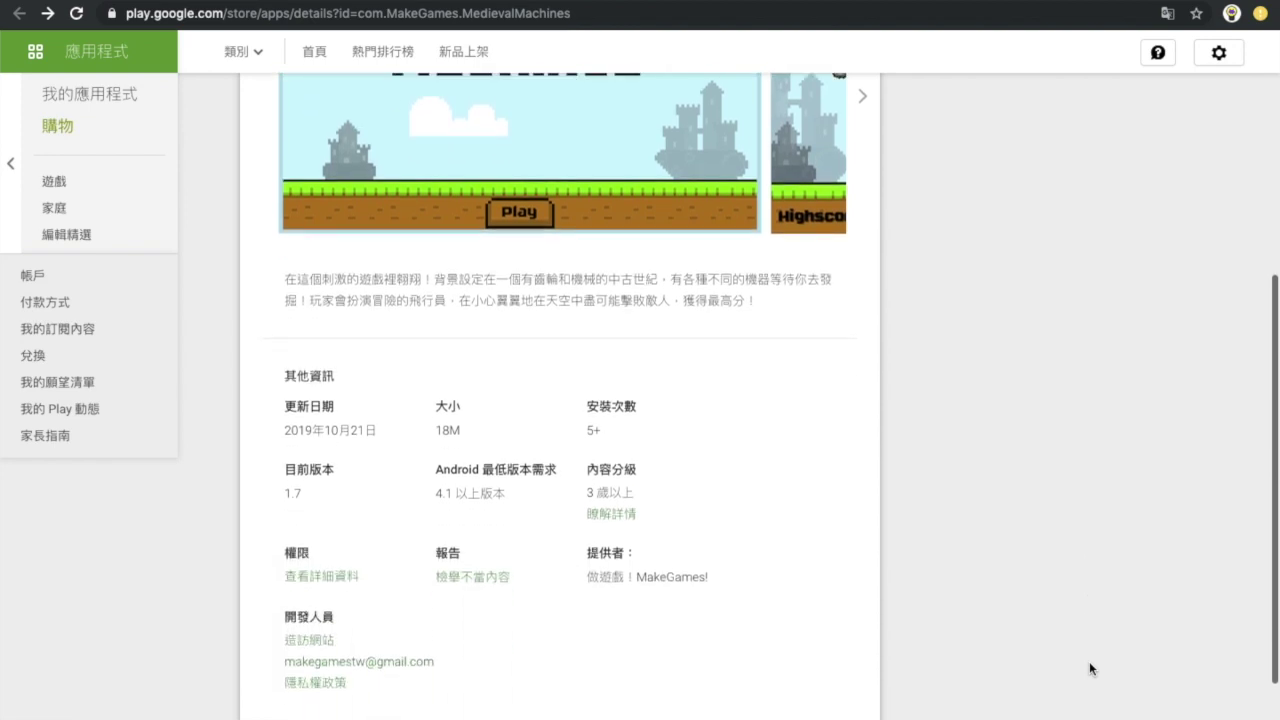
scroll(1089, 664, down, 2)
scroll(1089, 664, down, 1)
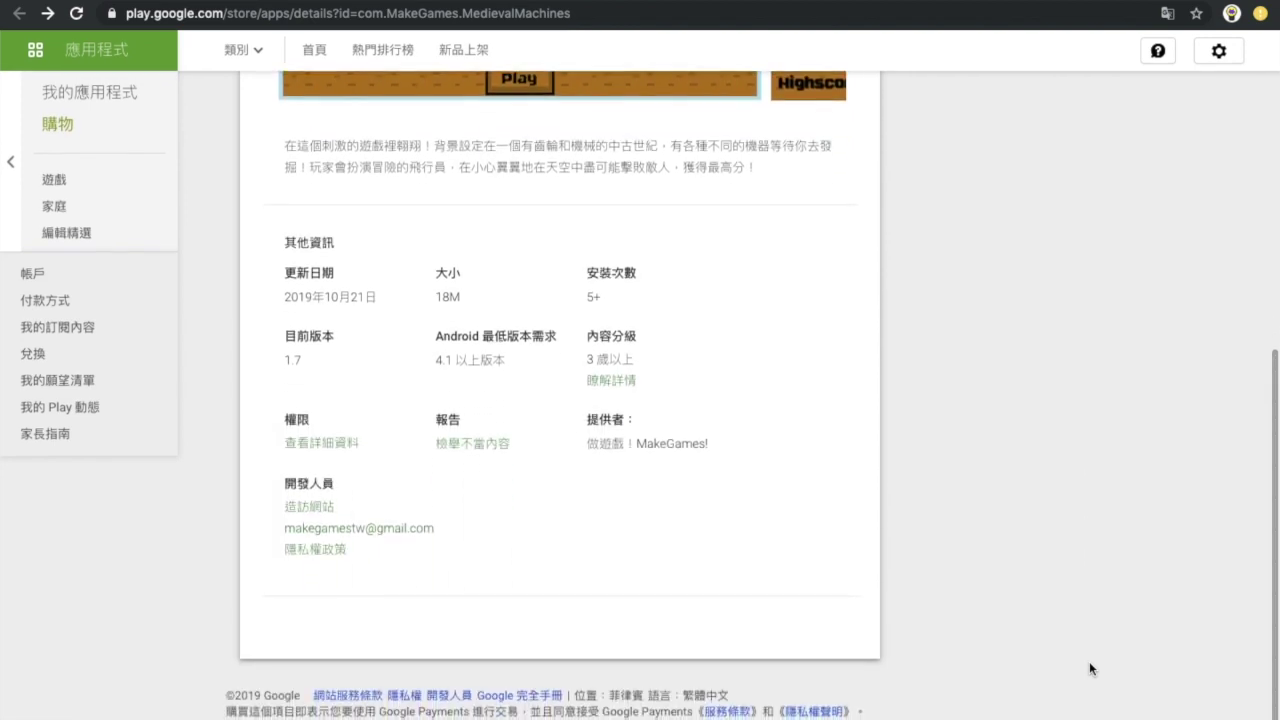
scroll(1089, 662, up, 1)
scroll(1089, 662, up, 4)
scroll(1089, 662, up, 2)
scroll(1089, 662, up, 2)
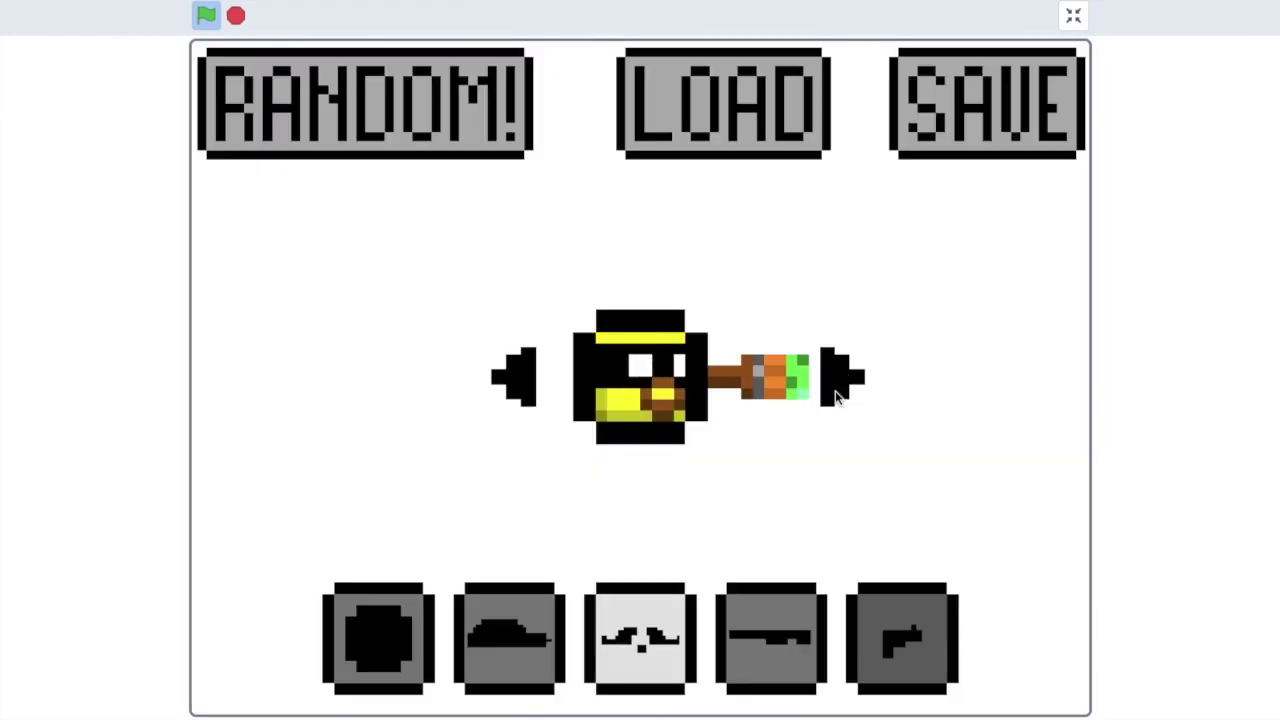
Step: Replace the character's black-and-yellow hat with the red cap from the hat choices
click(510, 660)
click(848, 378)
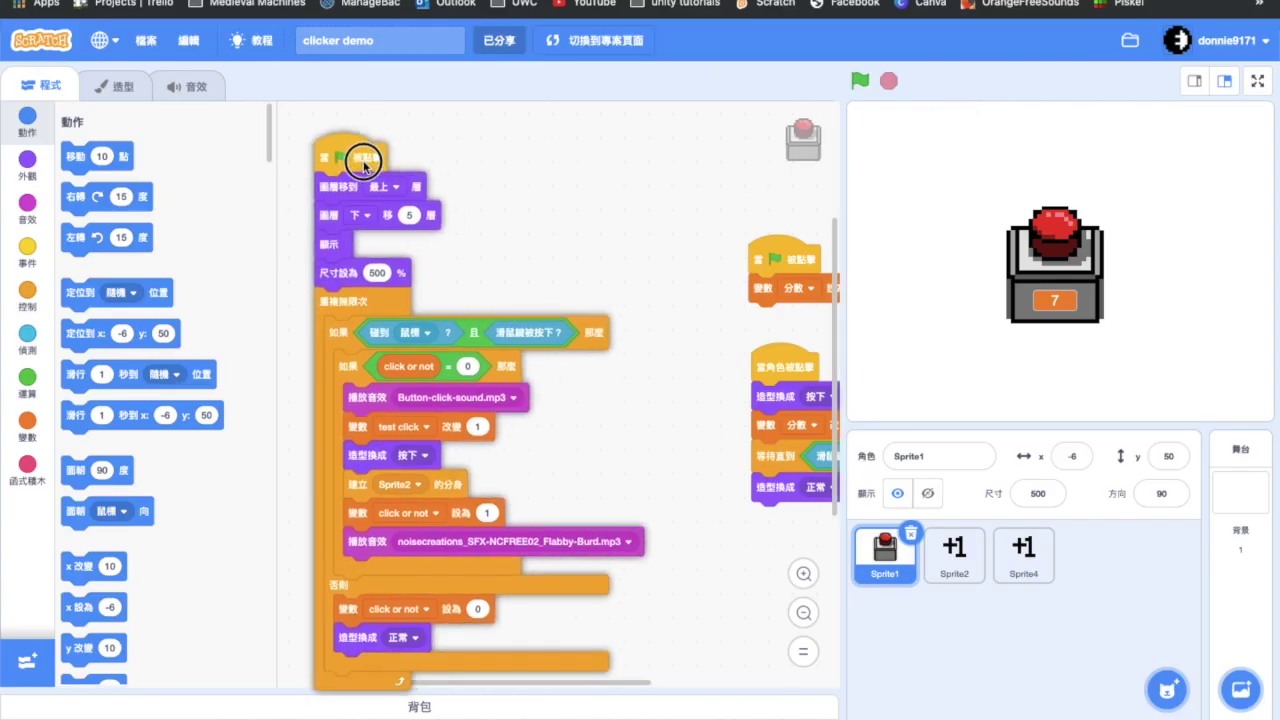
Step: Nudge the green-flag script slightly up, then scroll down through scratch.mit.edu's home page rows
drag(363, 183, 360, 162)
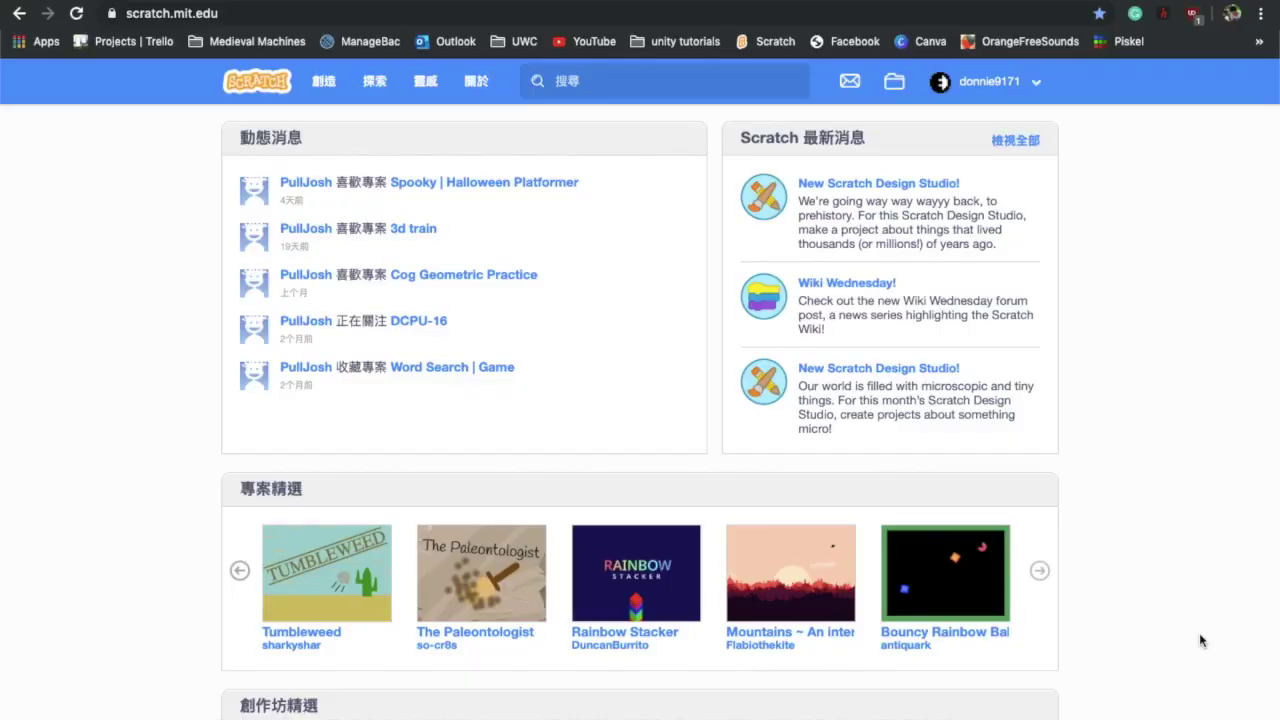
scroll(1200, 640, down, 2)
scroll(1200, 640, down, 2)
scroll(1200, 640, down, 1)
scroll(1200, 640, down, 2)
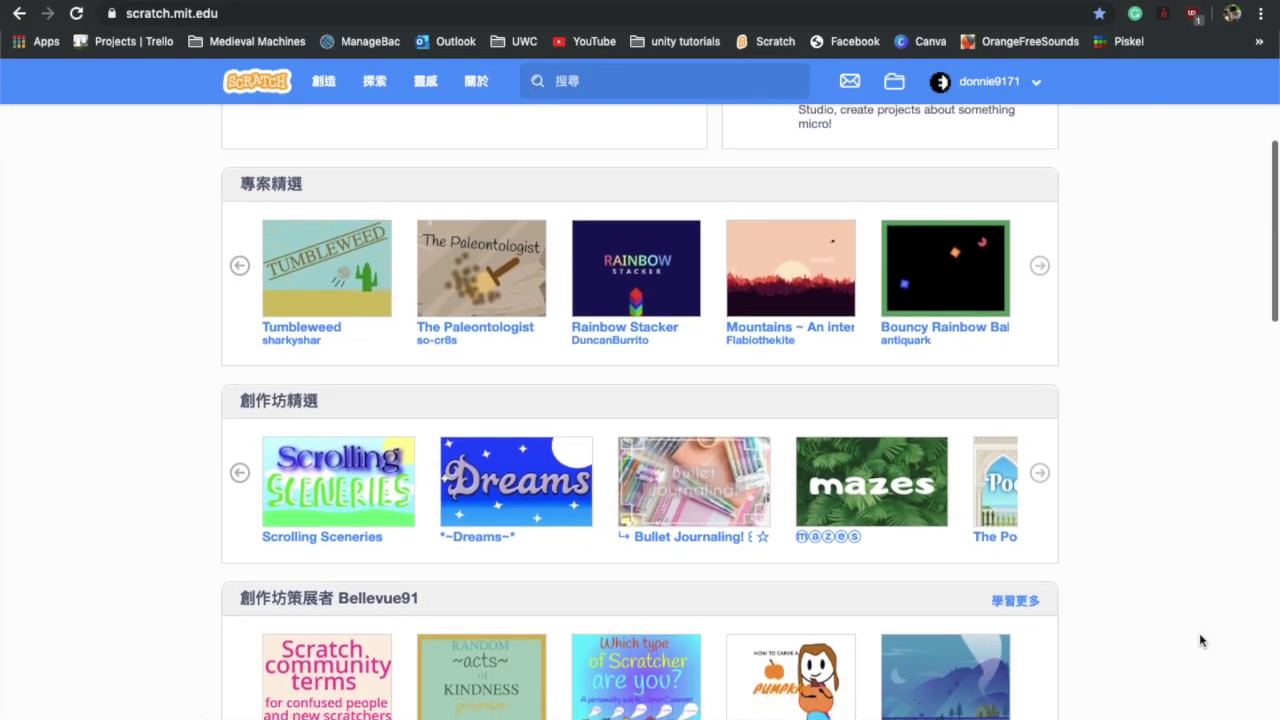
scroll(1200, 640, down, 2)
scroll(1200, 640, down, 2)
scroll(1200, 640, down, 1)
scroll(1201, 641, down, 1)
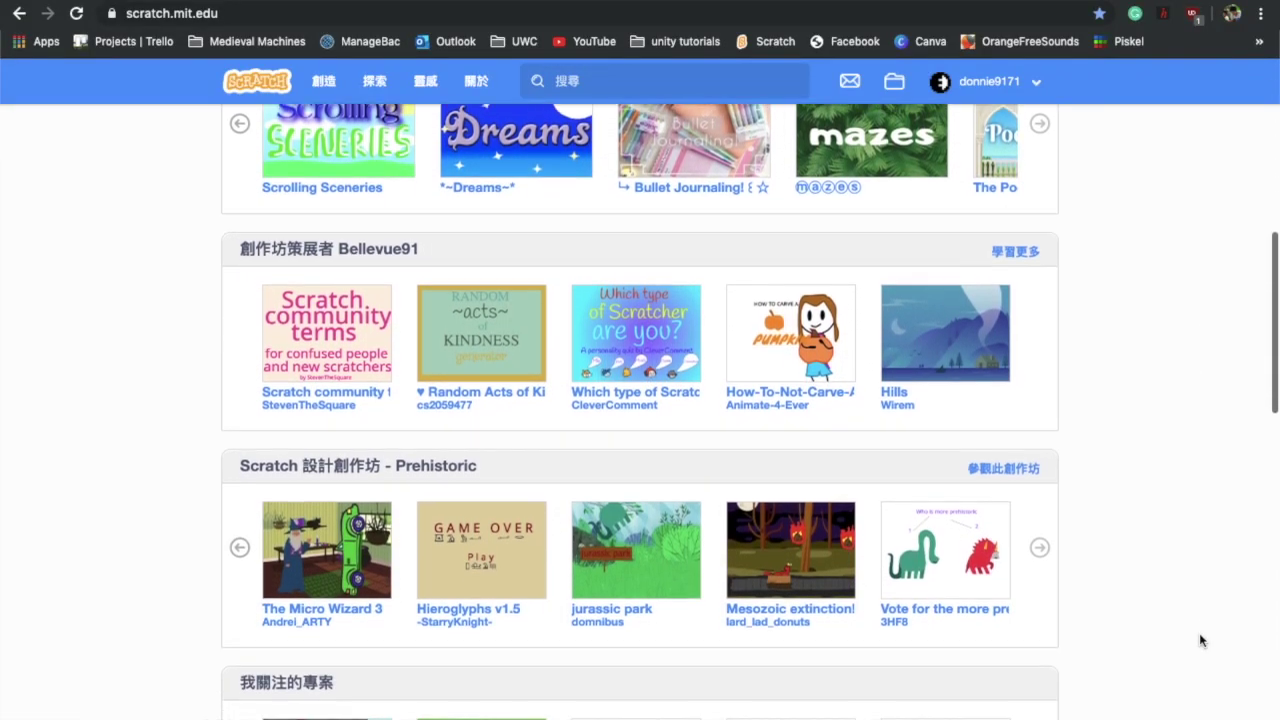
scroll(1201, 641, down, 1)
scroll(1201, 641, down, 1)
scroll(1201, 641, down, 1)
scroll(1201, 641, down, 1)
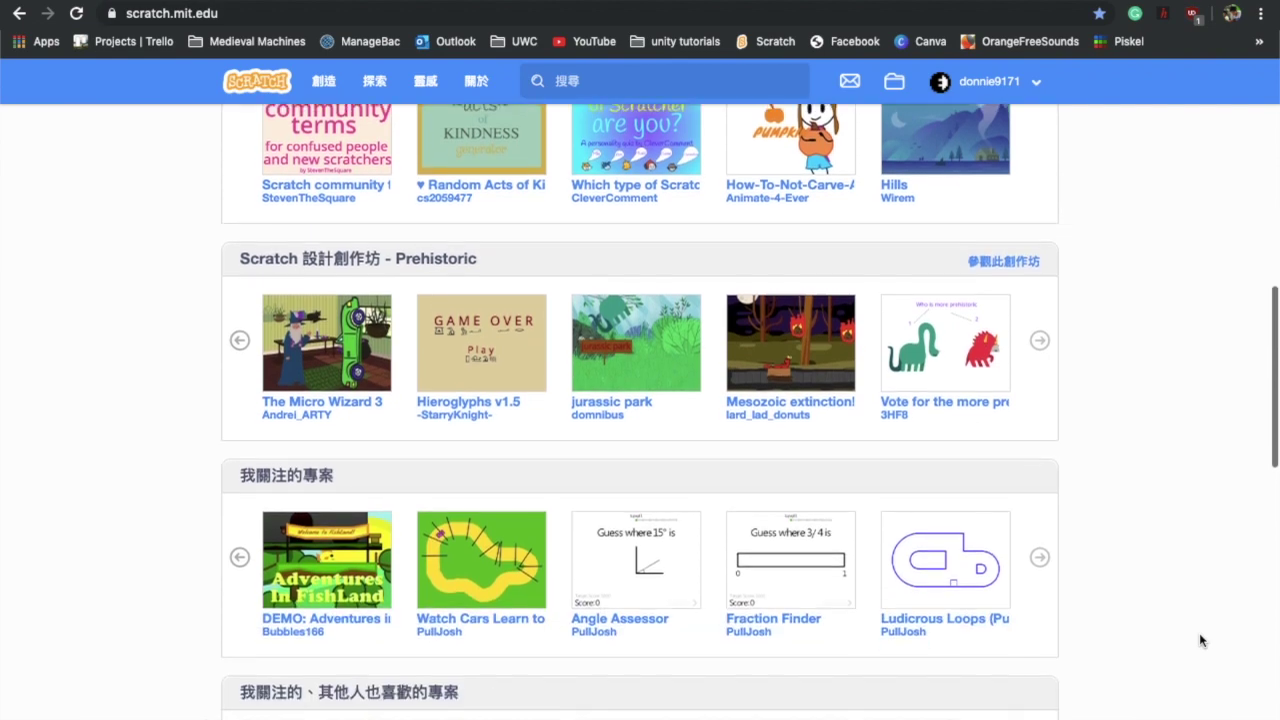
scroll(1201, 641, down, 1)
scroll(1201, 641, down, 1)
scroll(1201, 641, down, 1)
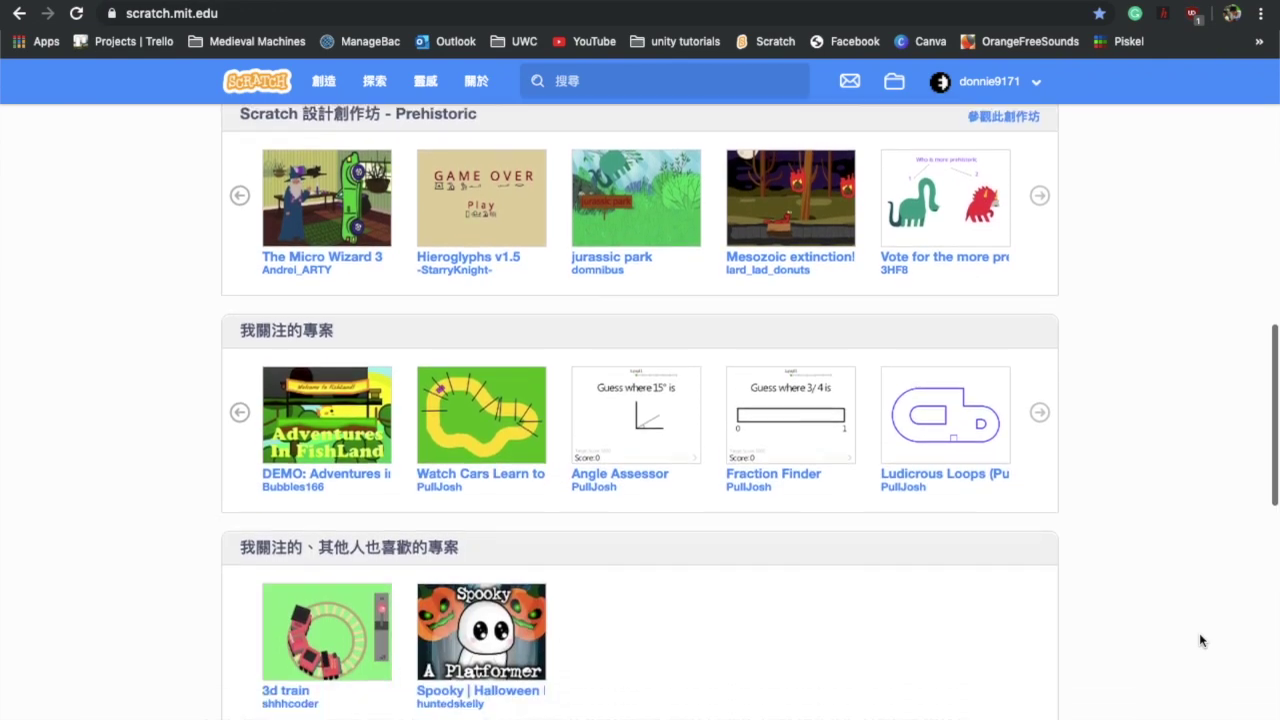
scroll(1201, 641, down, 1)
scroll(1201, 641, down, 1)
scroll(1201, 641, down, 1)
scroll(1201, 641, down, 2)
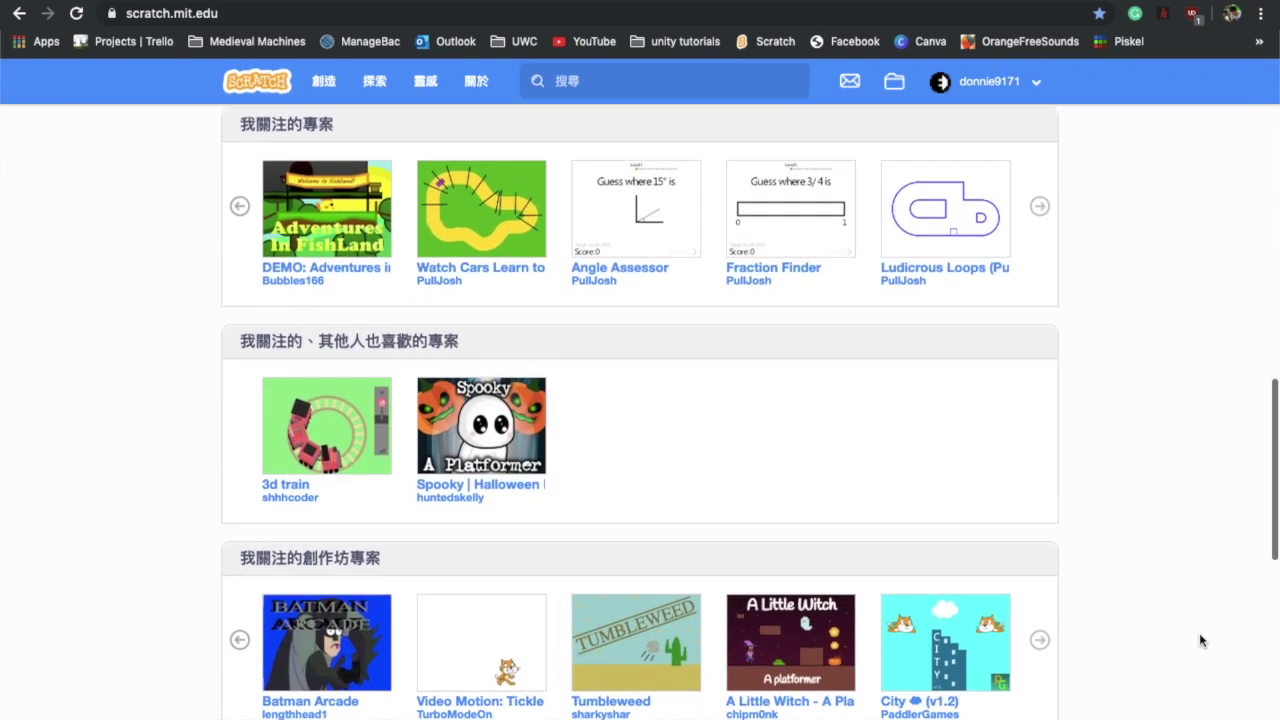
scroll(1201, 641, down, 1)
scroll(1201, 641, down, 1)
scroll(1201, 641, down, 1)
scroll(1201, 641, down, 2)
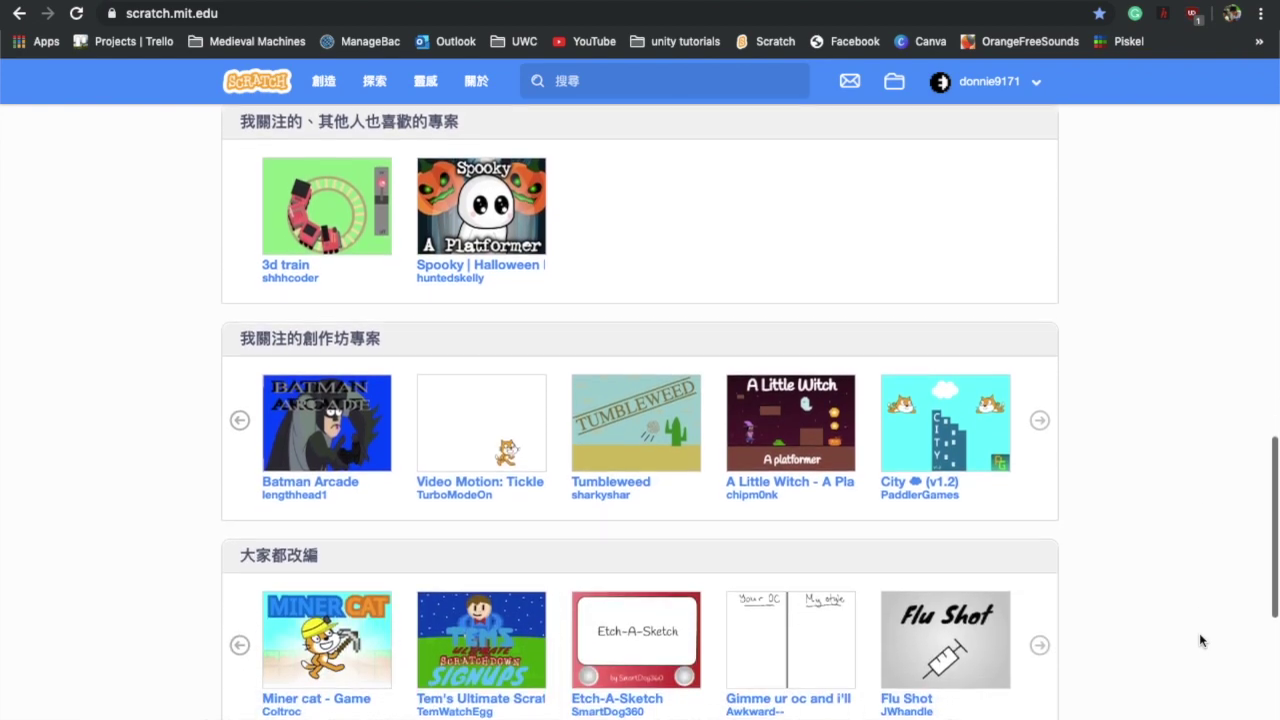
scroll(1201, 641, down, 1)
scroll(1201, 641, down, 1)
scroll(1201, 641, down, 1)
scroll(1201, 641, down, 1)
scroll(1201, 641, down, 1)
scroll(1201, 641, down, 1)
scroll(1201, 641, down, 2)
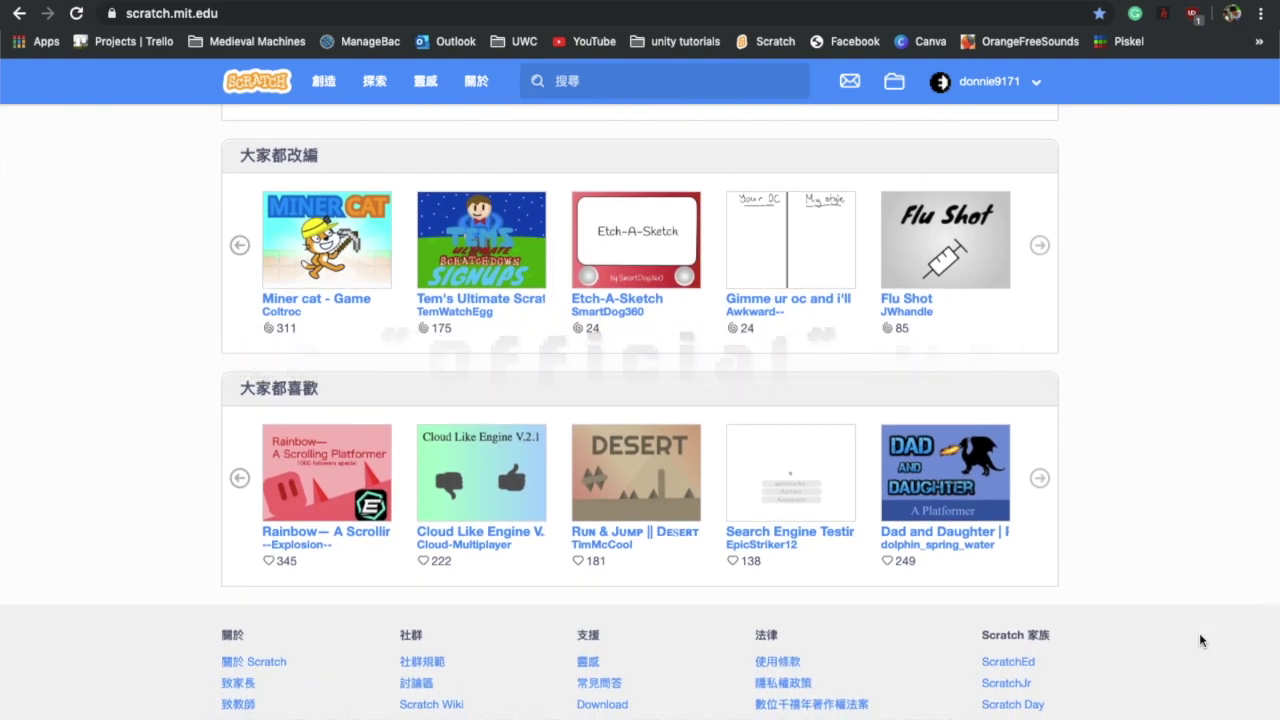
Step: Scroll back up the Scratch home page to revisit earlier project rows
scroll(1200, 634, up, 1)
scroll(1200, 634, up, 1)
scroll(1200, 634, up, 2)
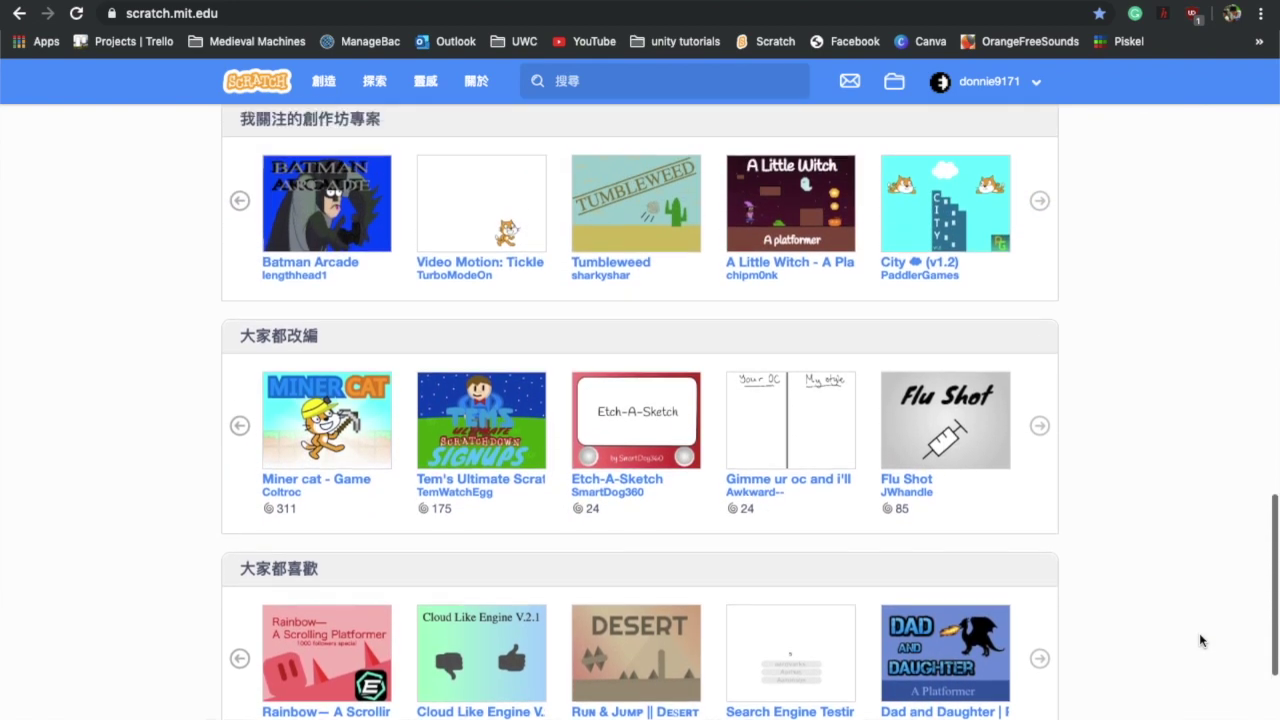
scroll(1200, 634, up, 1)
scroll(1201, 641, up, 1)
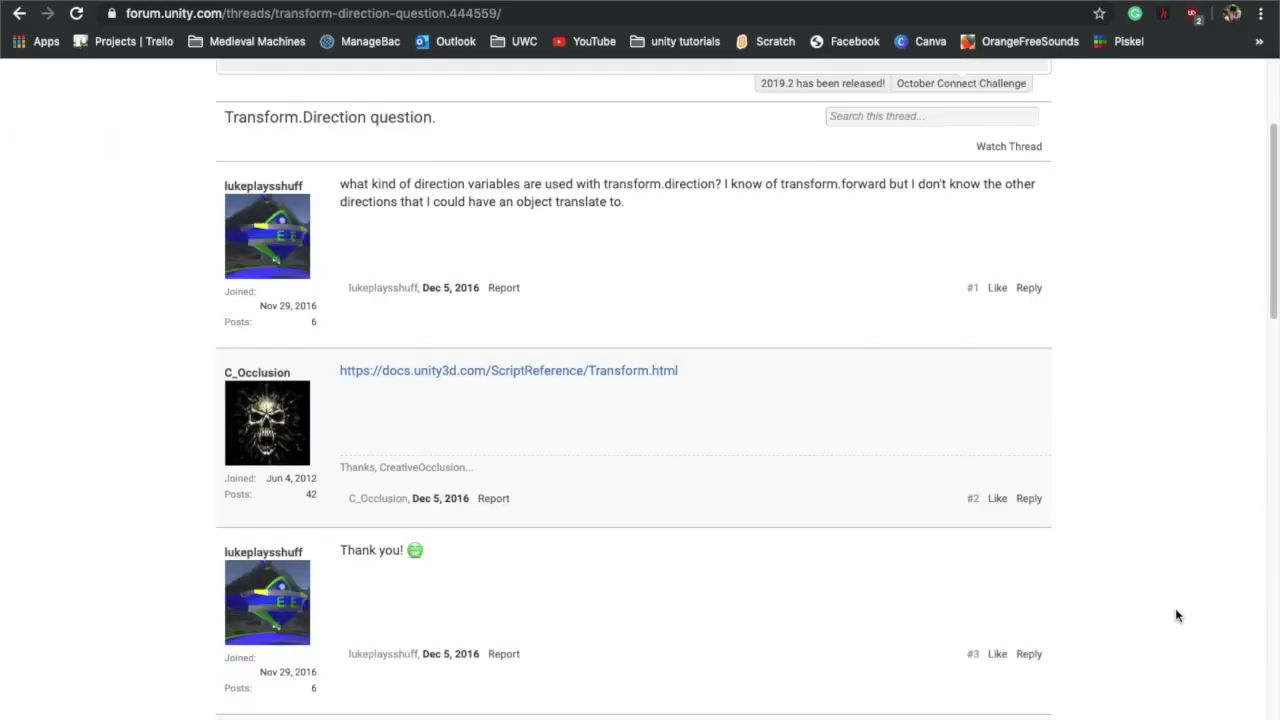
Step: Scroll the Transform.Direction thread down to the reply calling them properties, not variables
scroll(1175, 608, down, 3)
scroll(1175, 610, down, 2)
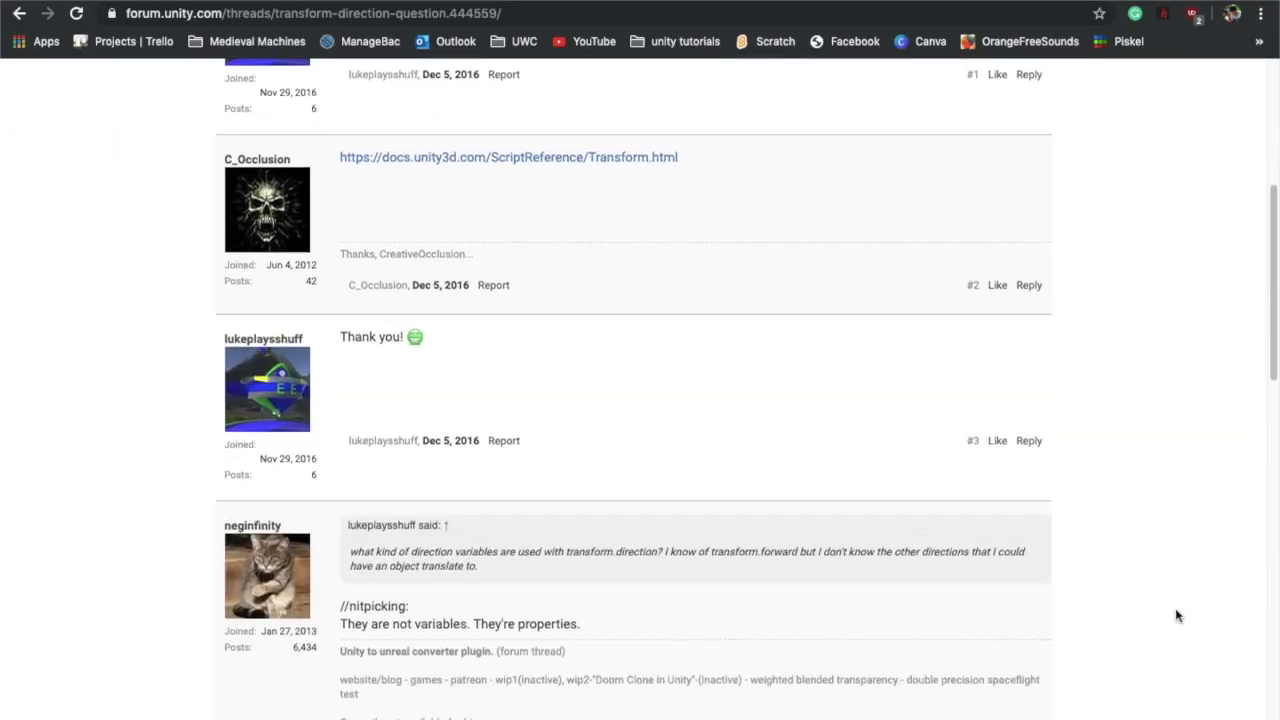
scroll(1175, 610, down, 2)
scroll(1175, 609, down, 2)
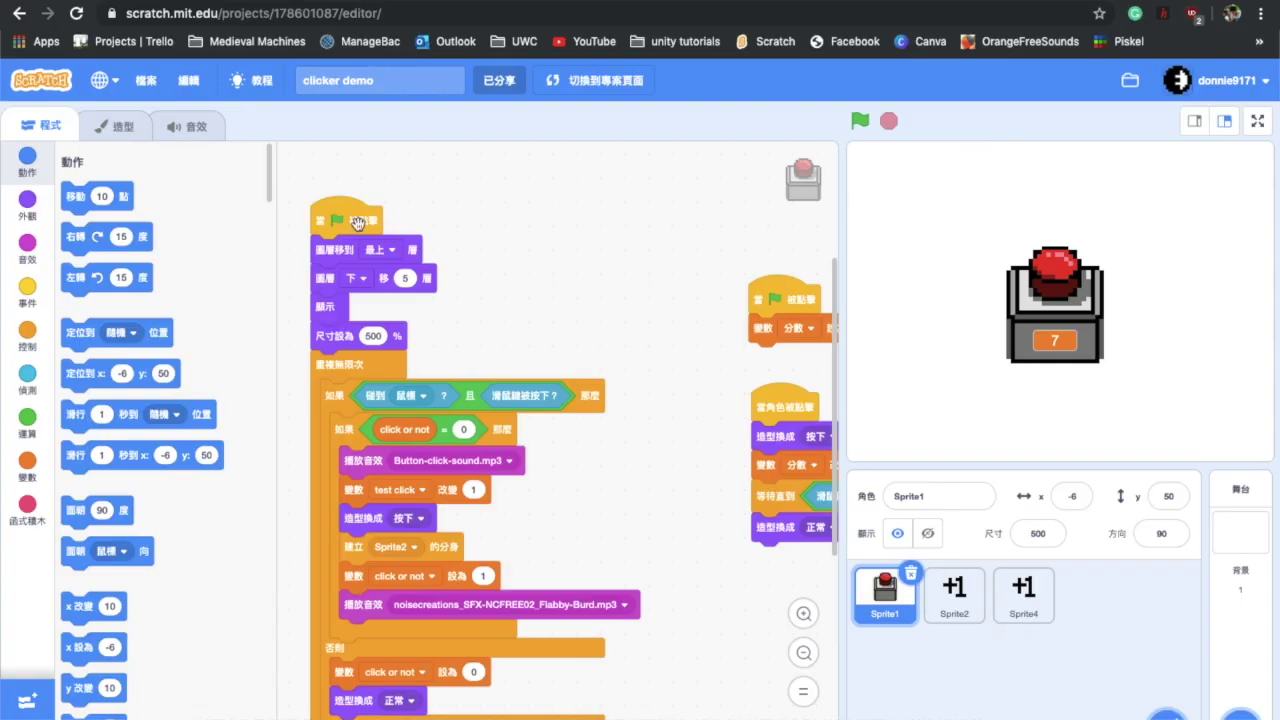
Step: Nudge the green-flag script up and pull the 分數-reset and sprite-clicked scripts left into view
drag(365, 222, 366, 202)
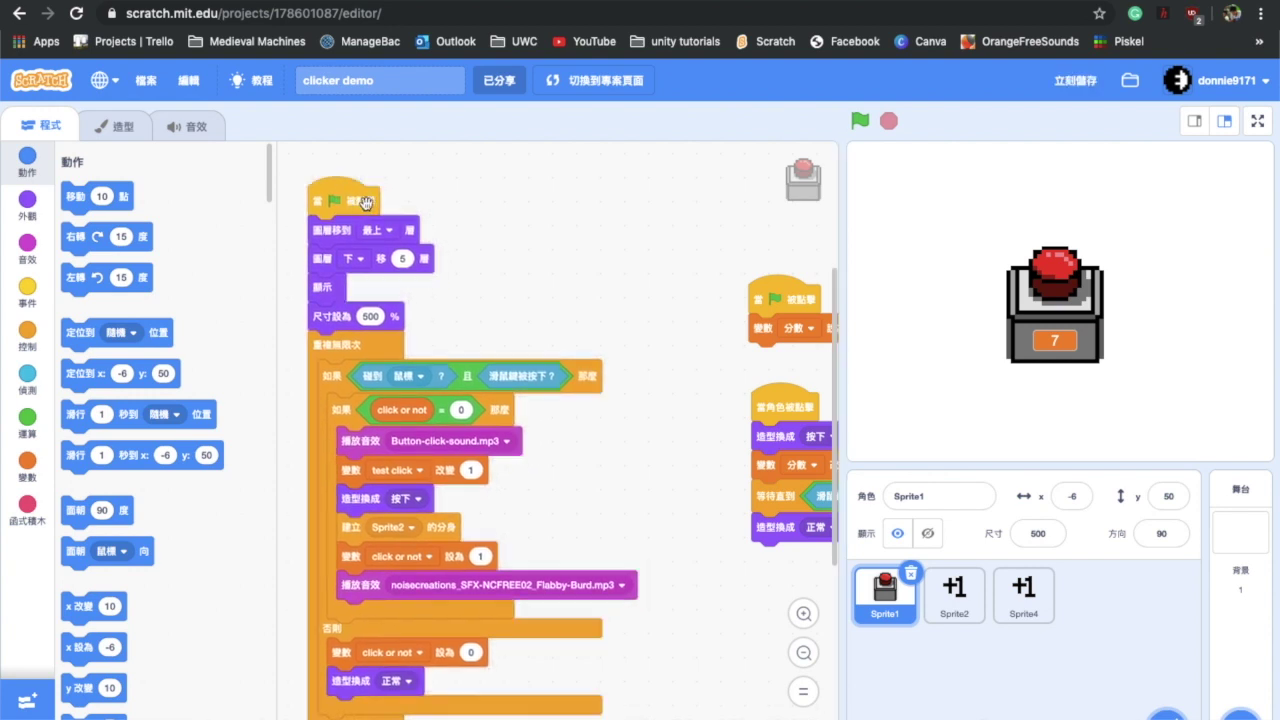
drag(748, 296, 648, 247)
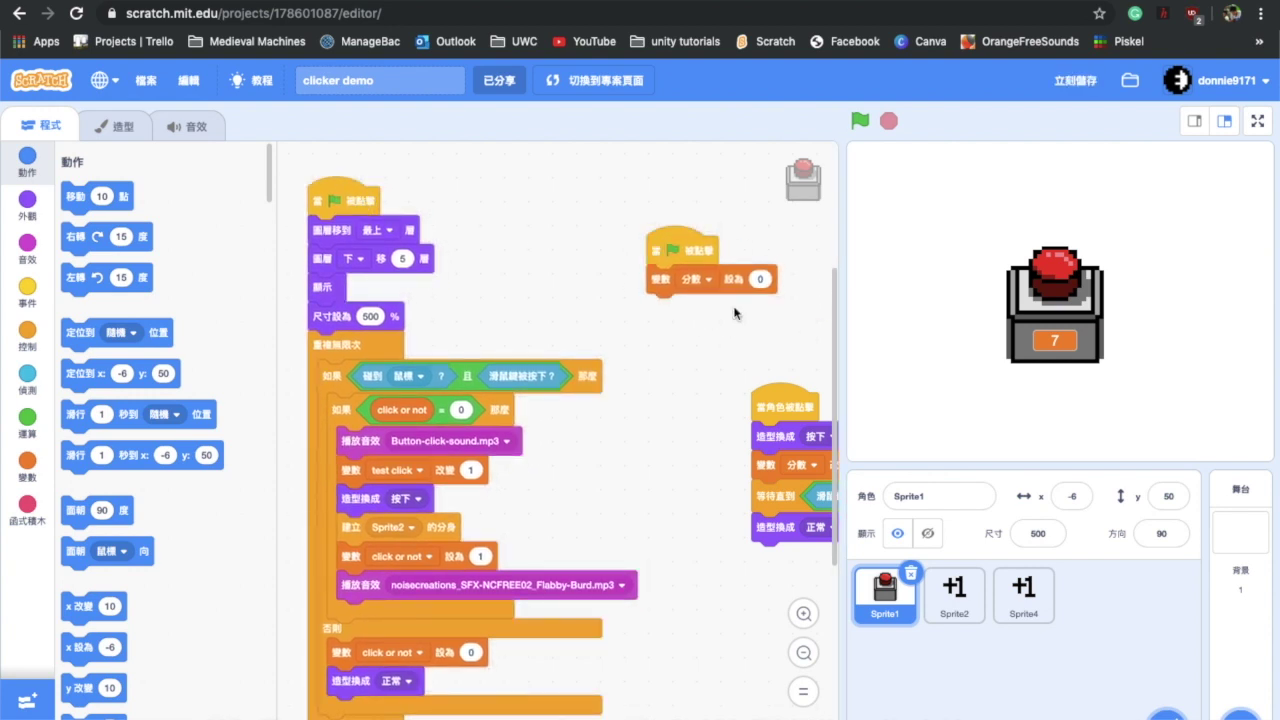
drag(800, 404, 745, 411)
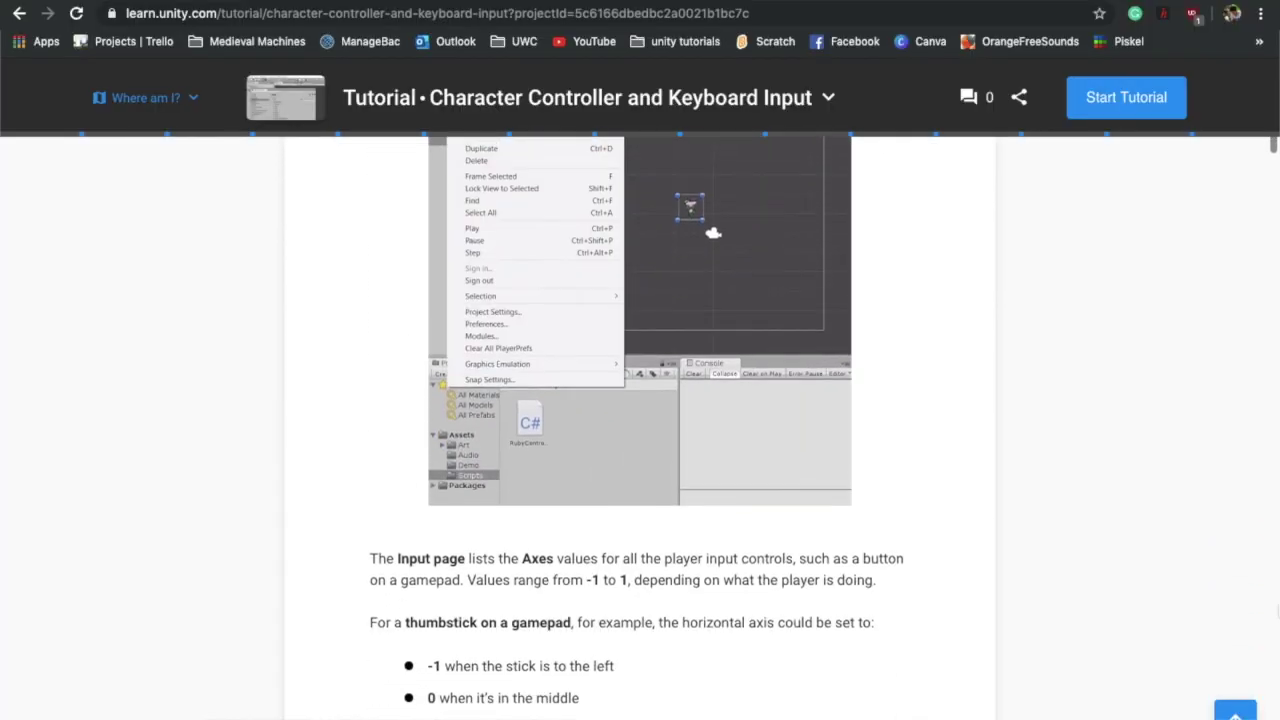
Step: Scroll the Character Controller tutorial past the code block to 'Review your script changes'
scroll(640, 430, down, 2)
scroll(640, 430, down, 2)
scroll(640, 430, down, 2)
scroll(640, 430, down, 2)
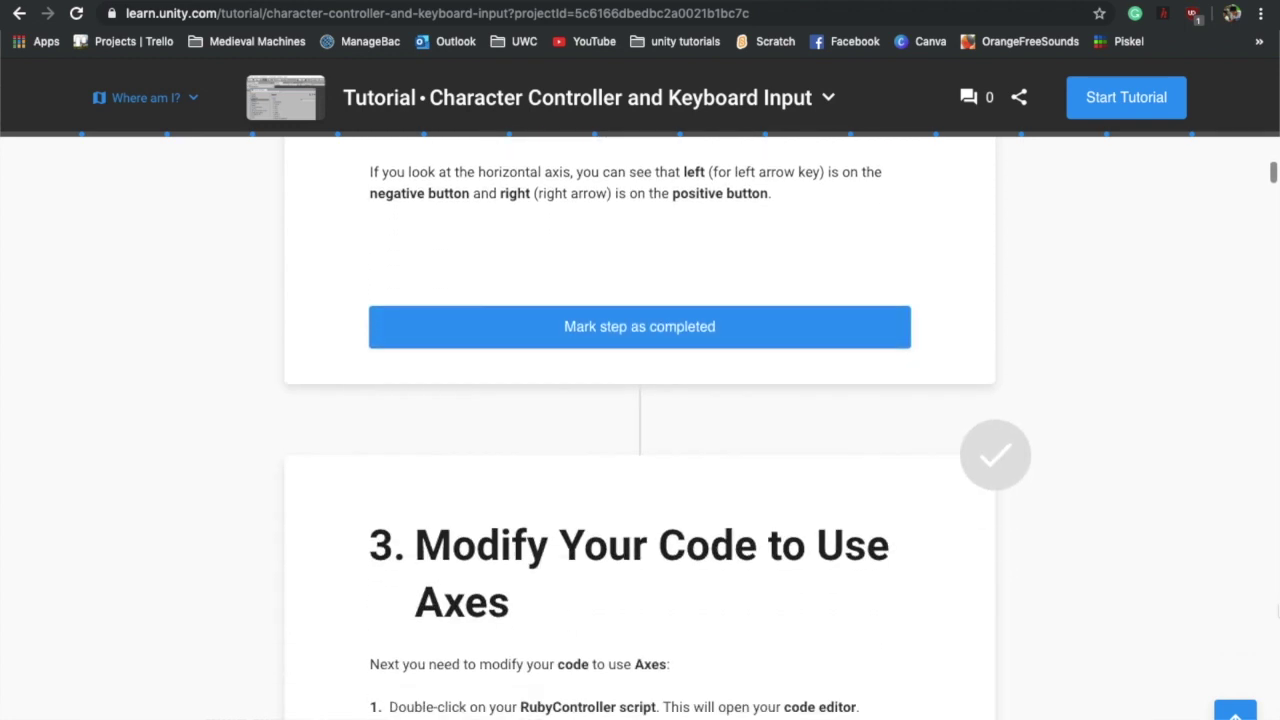
scroll(640, 430, down, 2)
scroll(640, 430, down, 2)
scroll(640, 430, down, 2)
scroll(640, 430, down, 3)
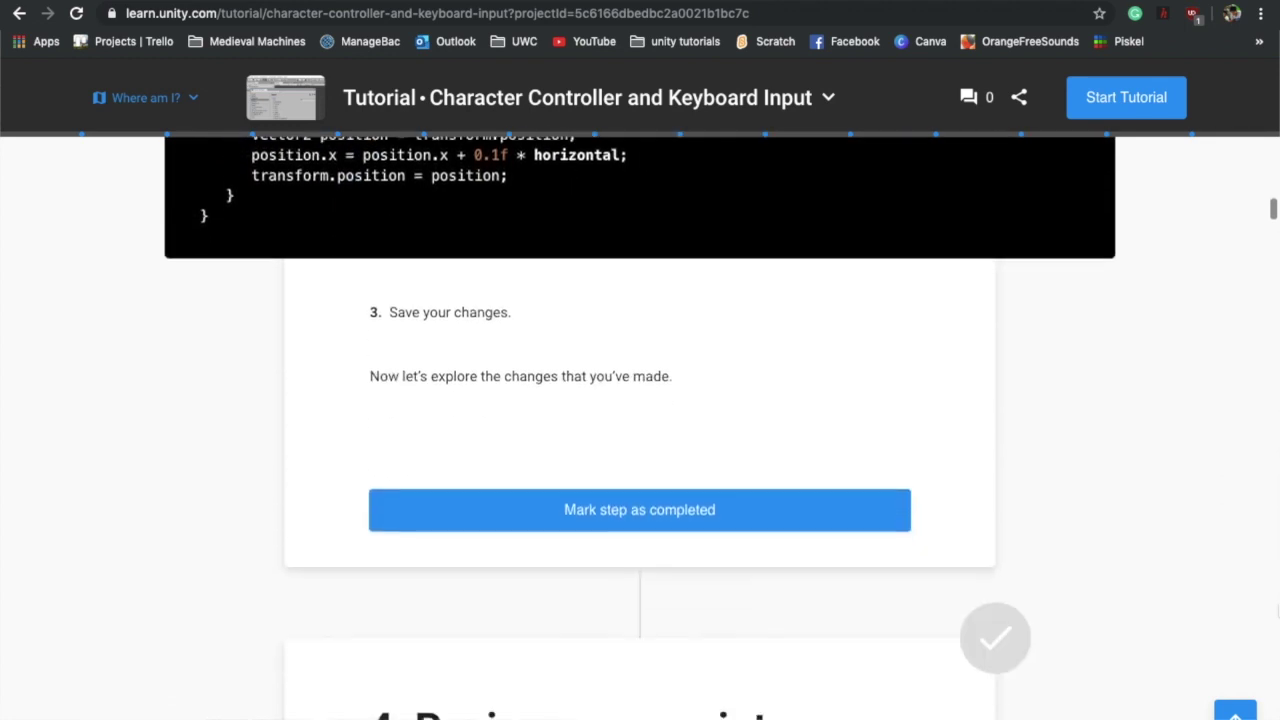
scroll(640, 430, down, 2)
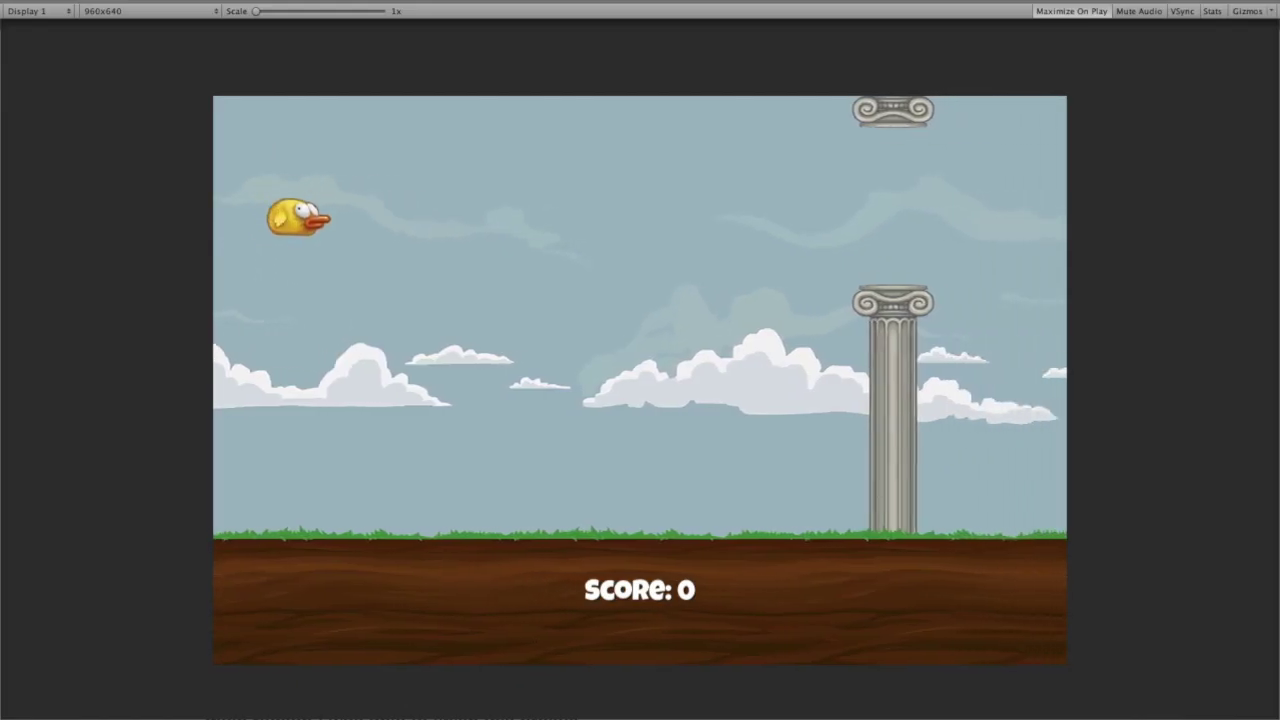
Step: Flap the bird with Space through the pillar gap so the score reaches 1
key(space)
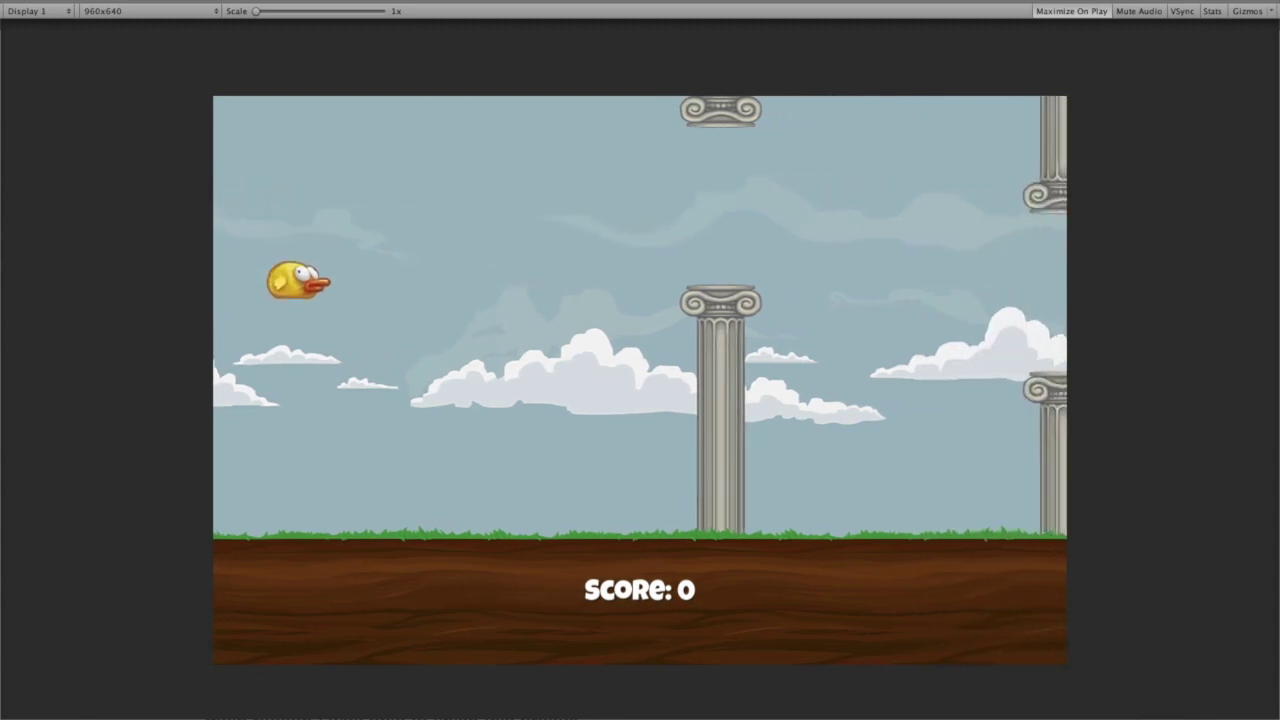
key(space)
key(space)
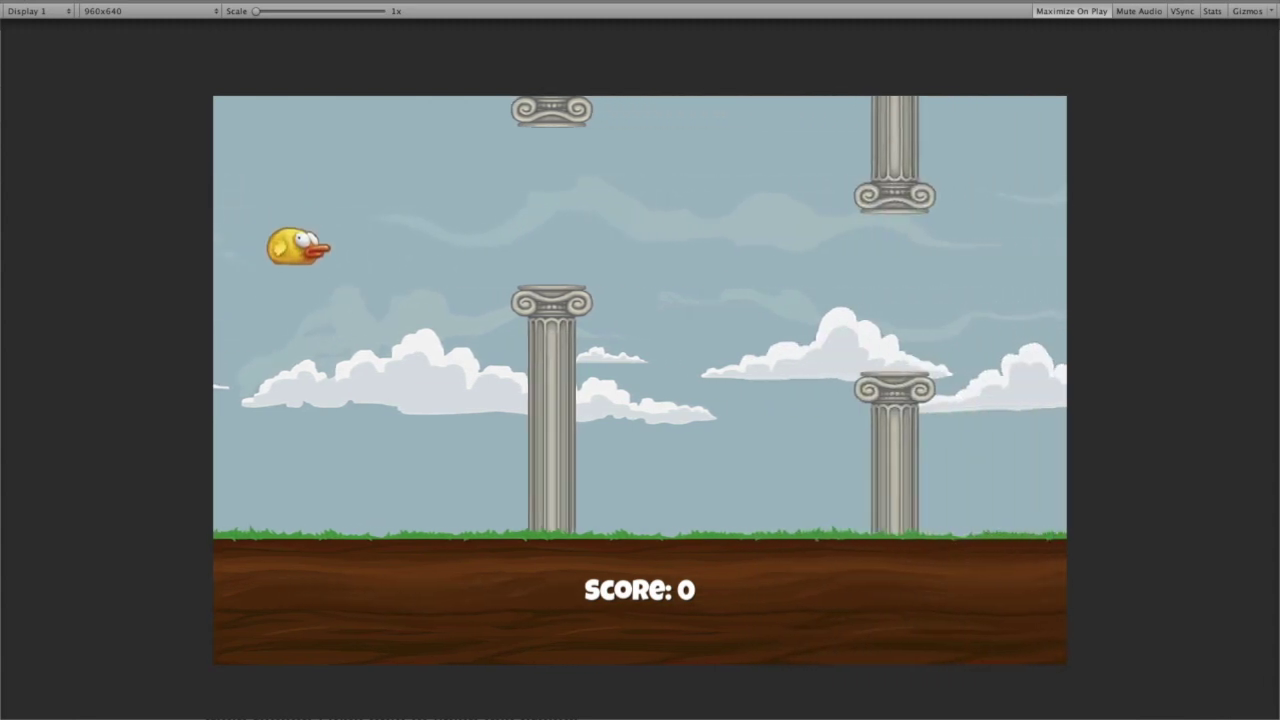
key(space)
key(space)
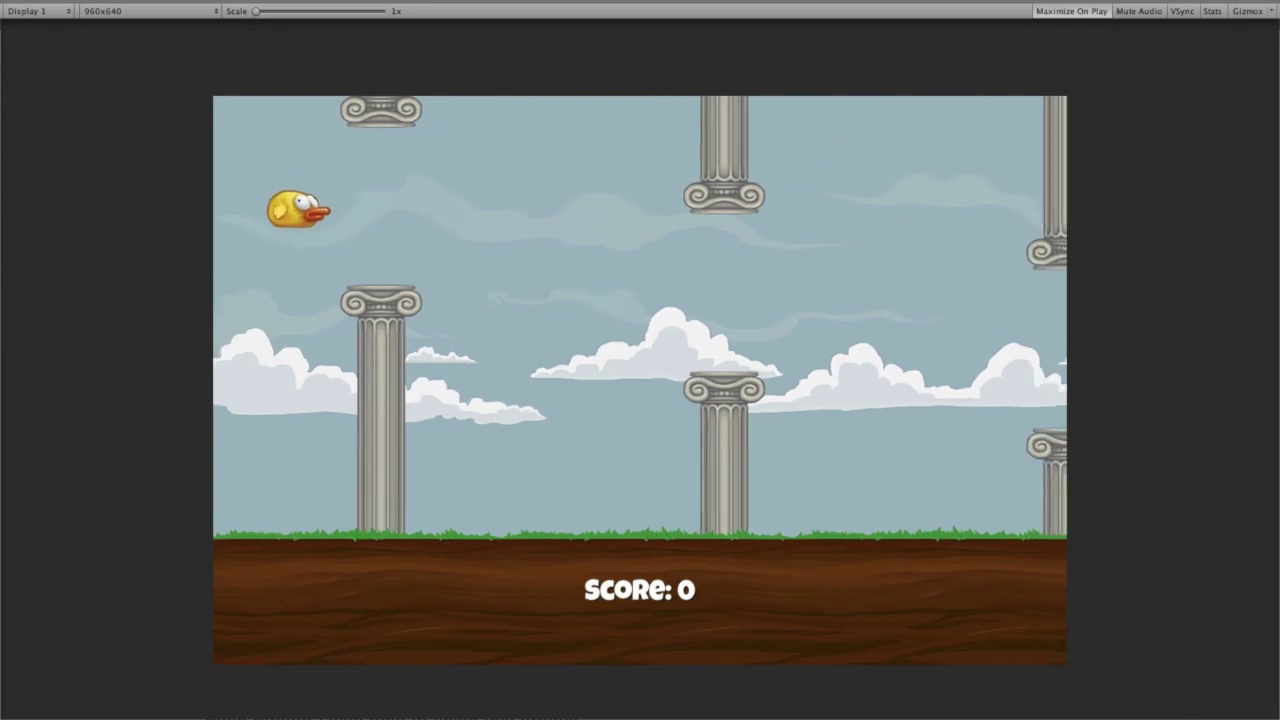
key(space)
key(space)
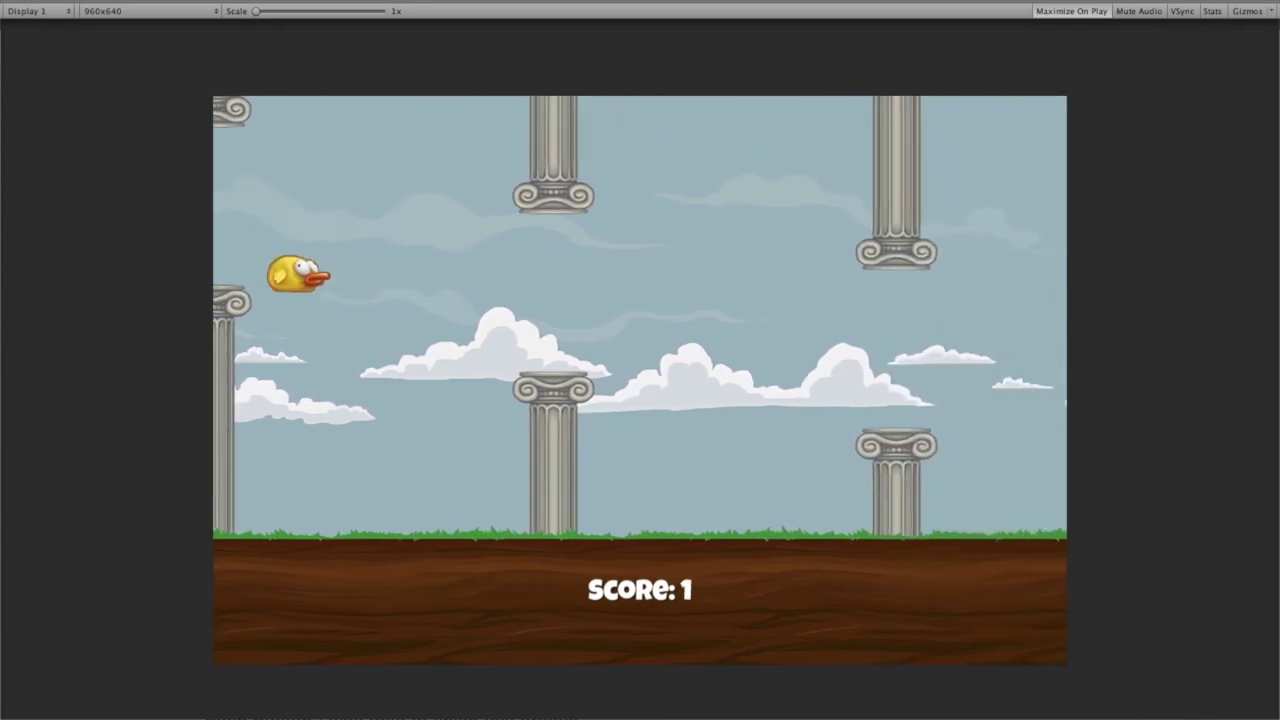
key(space)
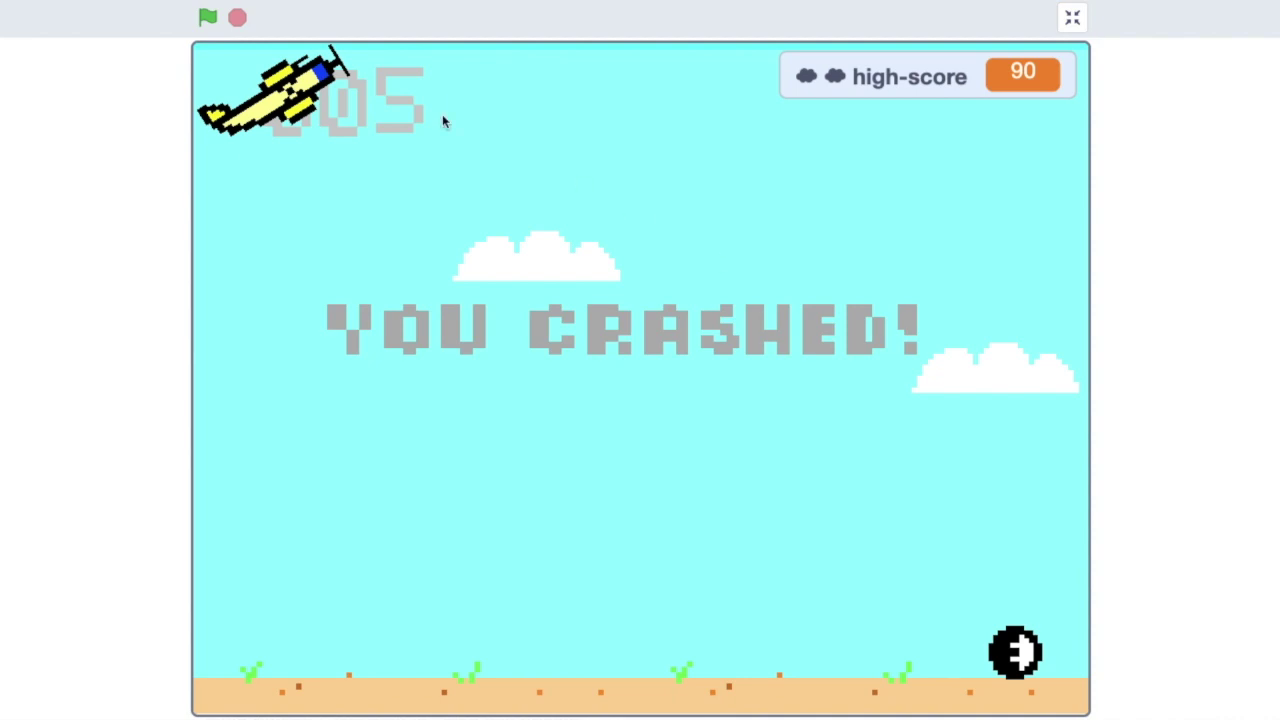
Step: Restart the plane game with the green flag and climb the yellow plane with Up
click(206, 17)
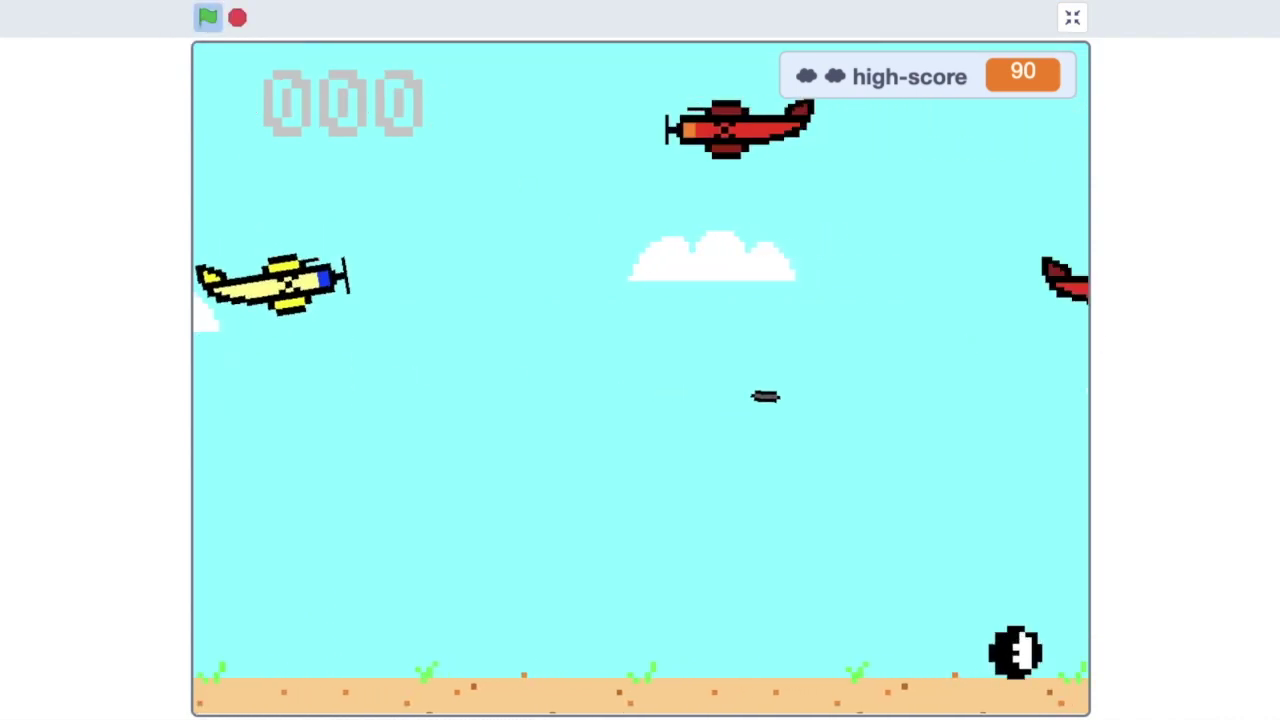
key(Up)
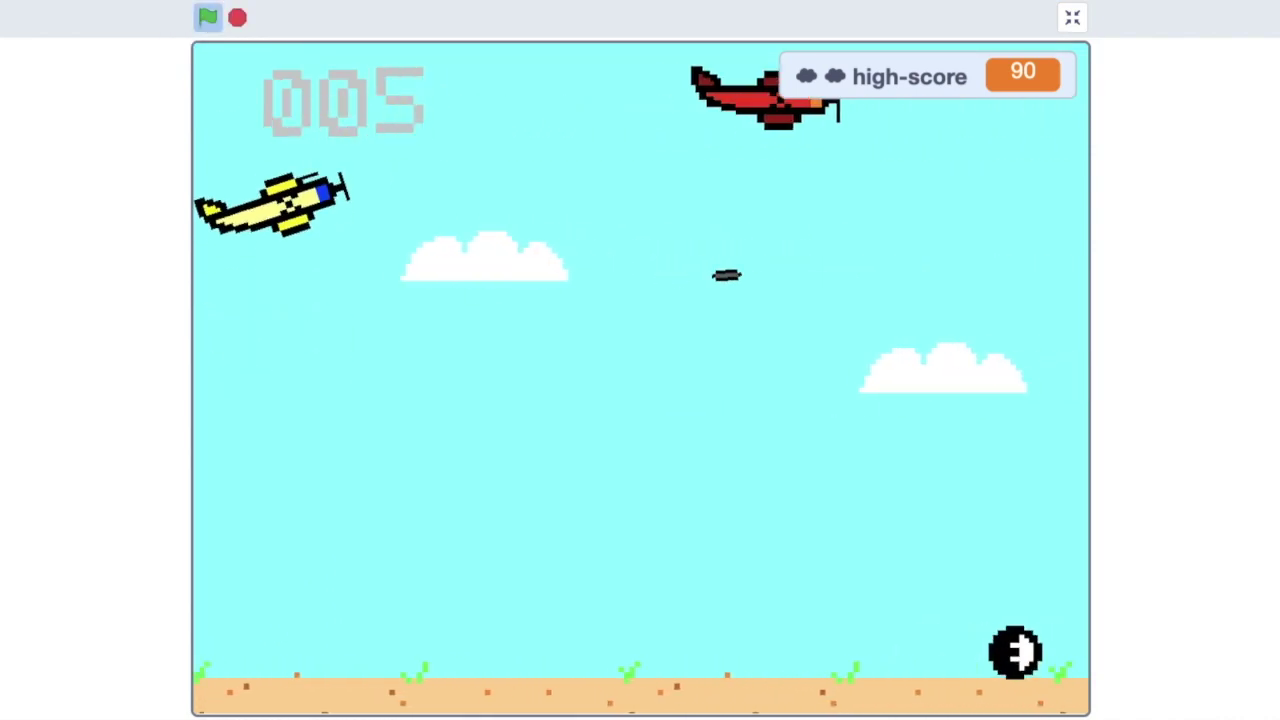
key(Up)
key(Up)
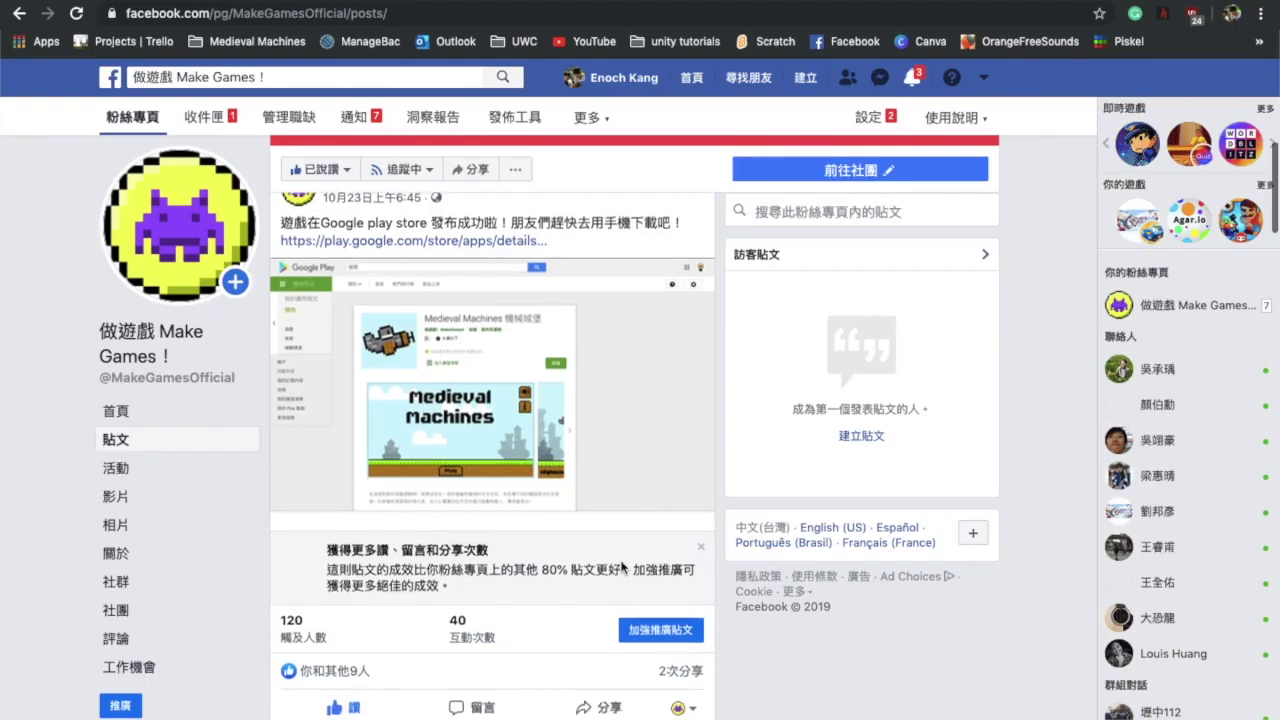
Step: Scroll the Make Games Posts feed past the Google Play post to the next devlog video
scroll(622, 568, down, 1)
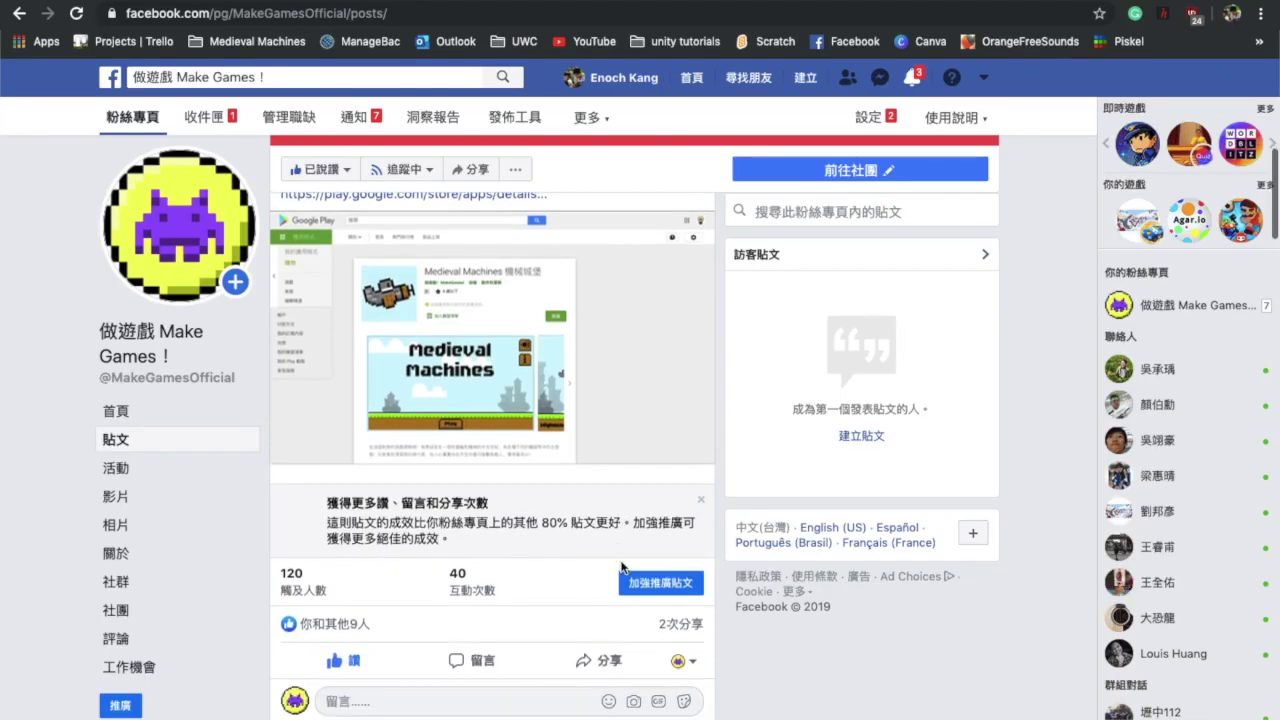
scroll(622, 568, down, 2)
scroll(622, 568, down, 1)
scroll(622, 568, down, 3)
scroll(622, 568, down, 2)
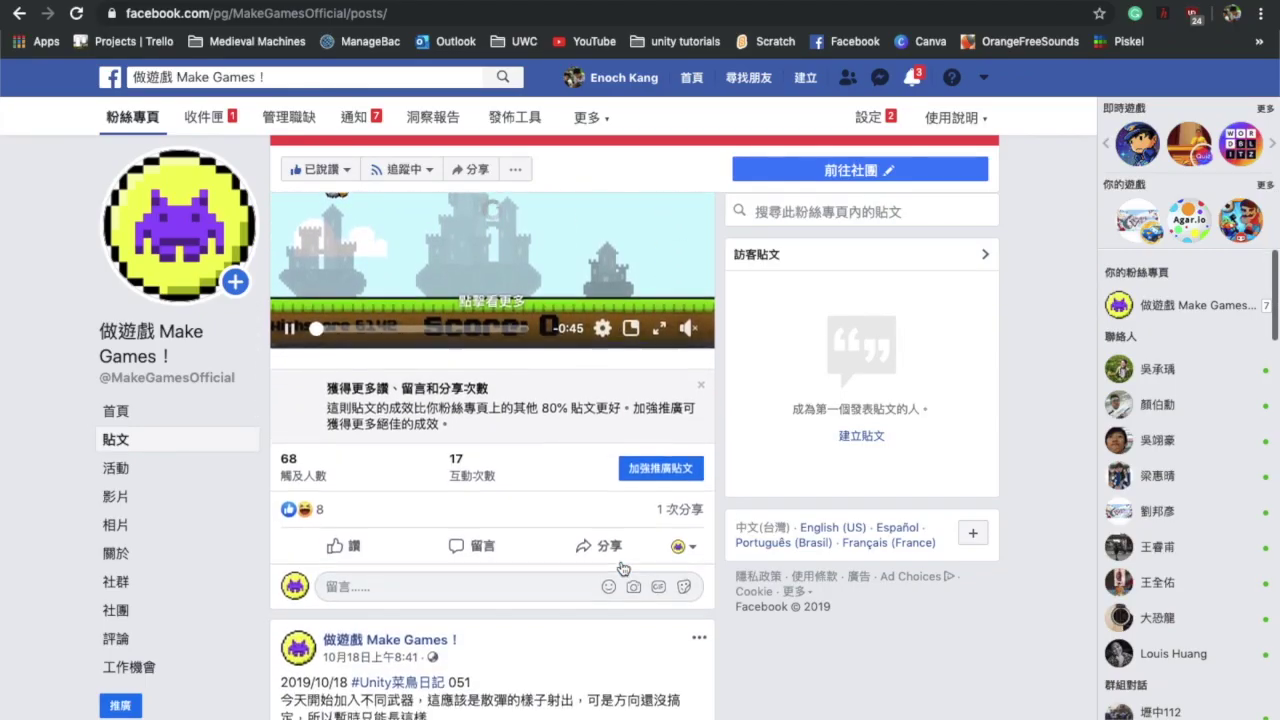
scroll(622, 568, down, 1)
scroll(621, 562, down, 1)
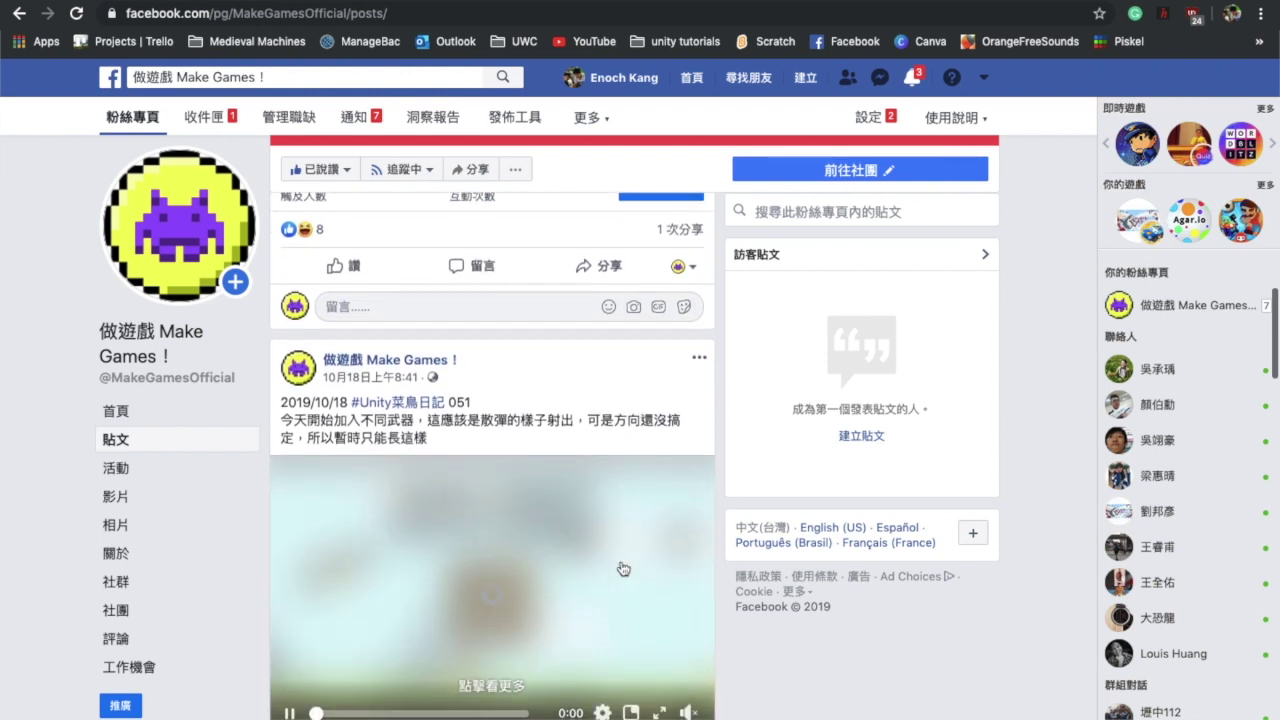
scroll(622, 568, down, 2)
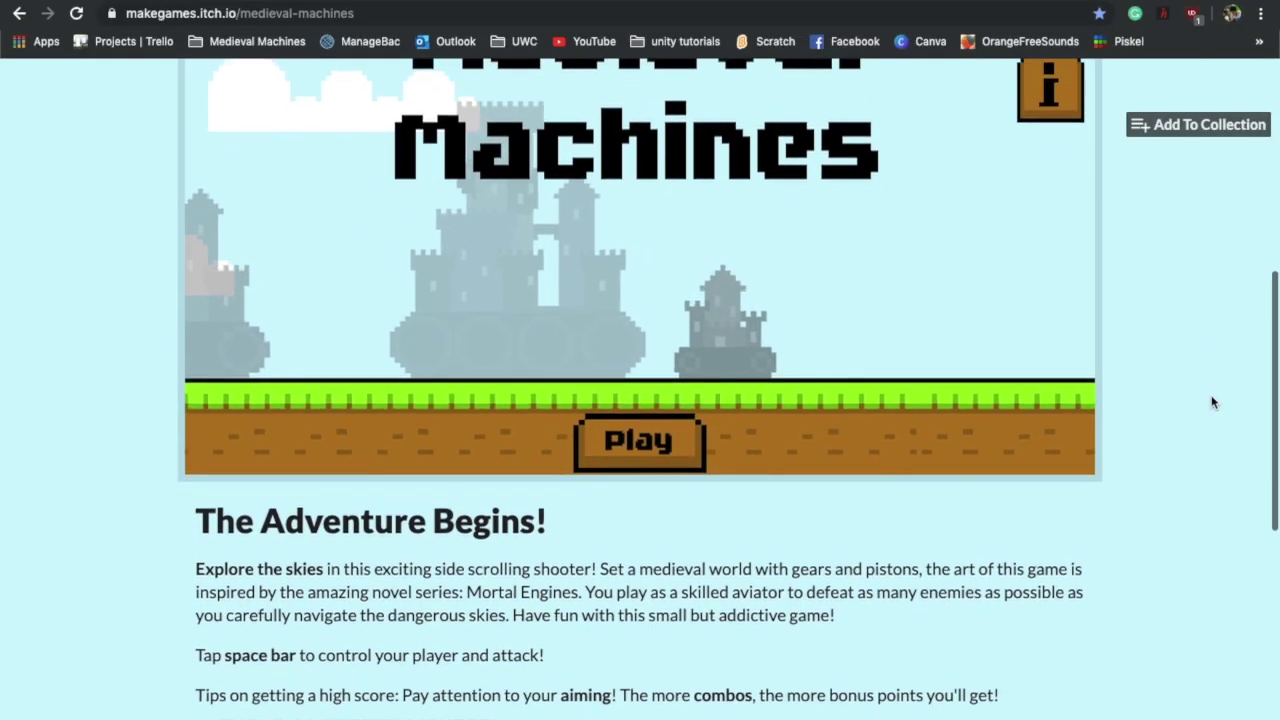
Step: Scroll down the Medieval Machines itch.io page to the Development log and Comments
scroll(1212, 402, down, 1)
scroll(1212, 402, down, 1)
scroll(1212, 402, down, 1)
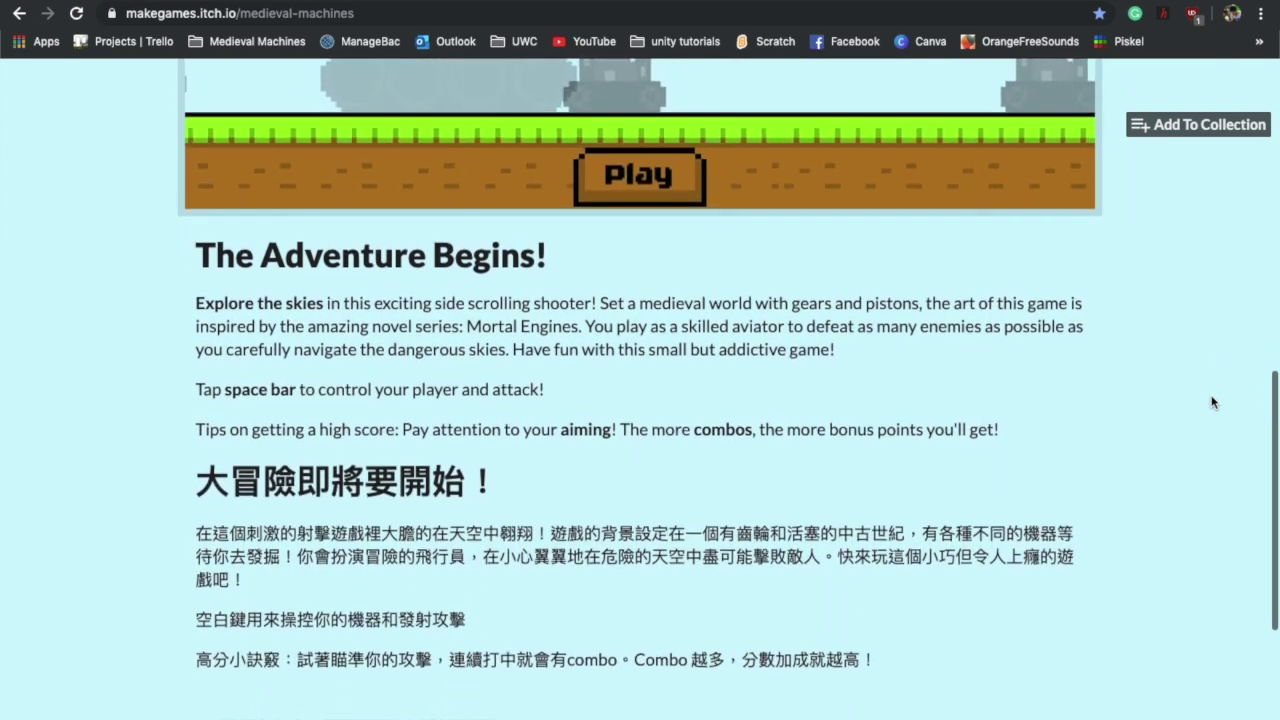
scroll(1212, 402, down, 2)
scroll(1212, 402, down, 1)
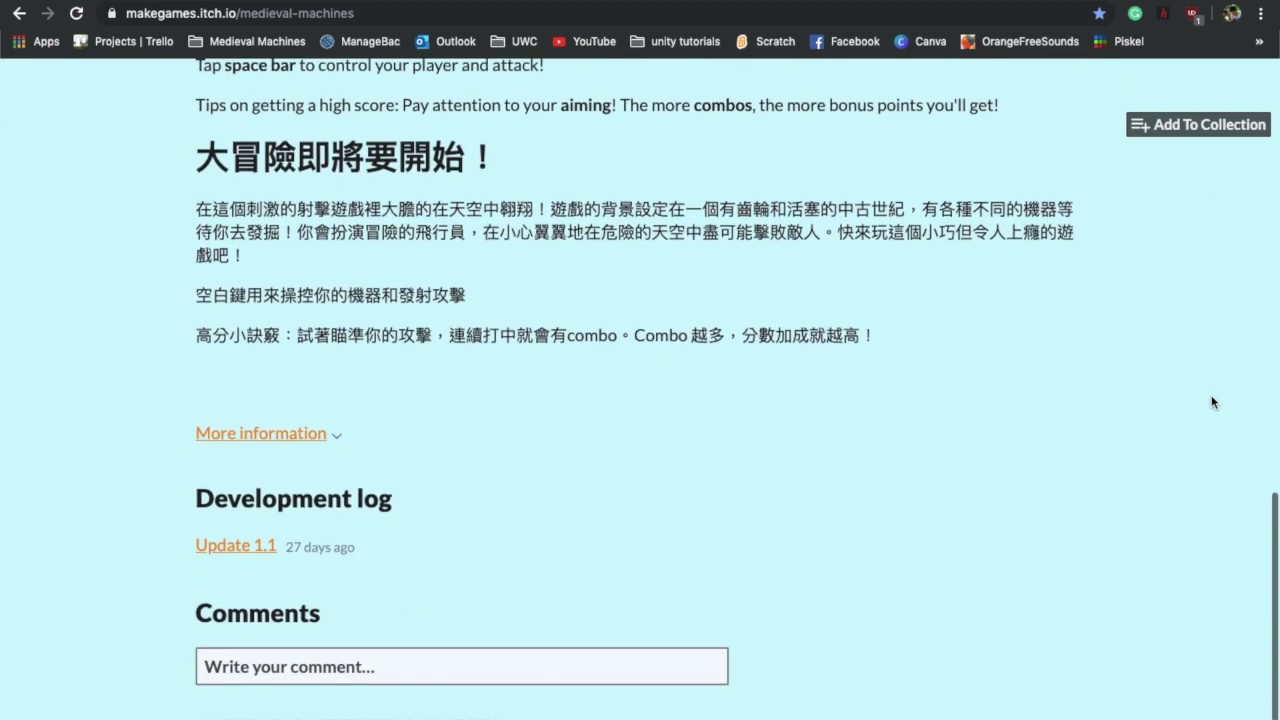
Step: Scroll back up to the top of the Medieval Machines itch.io page
scroll(1212, 402, up, 1)
scroll(1212, 402, up, 3)
scroll(1212, 402, up, 1)
scroll(1212, 402, up, 1)
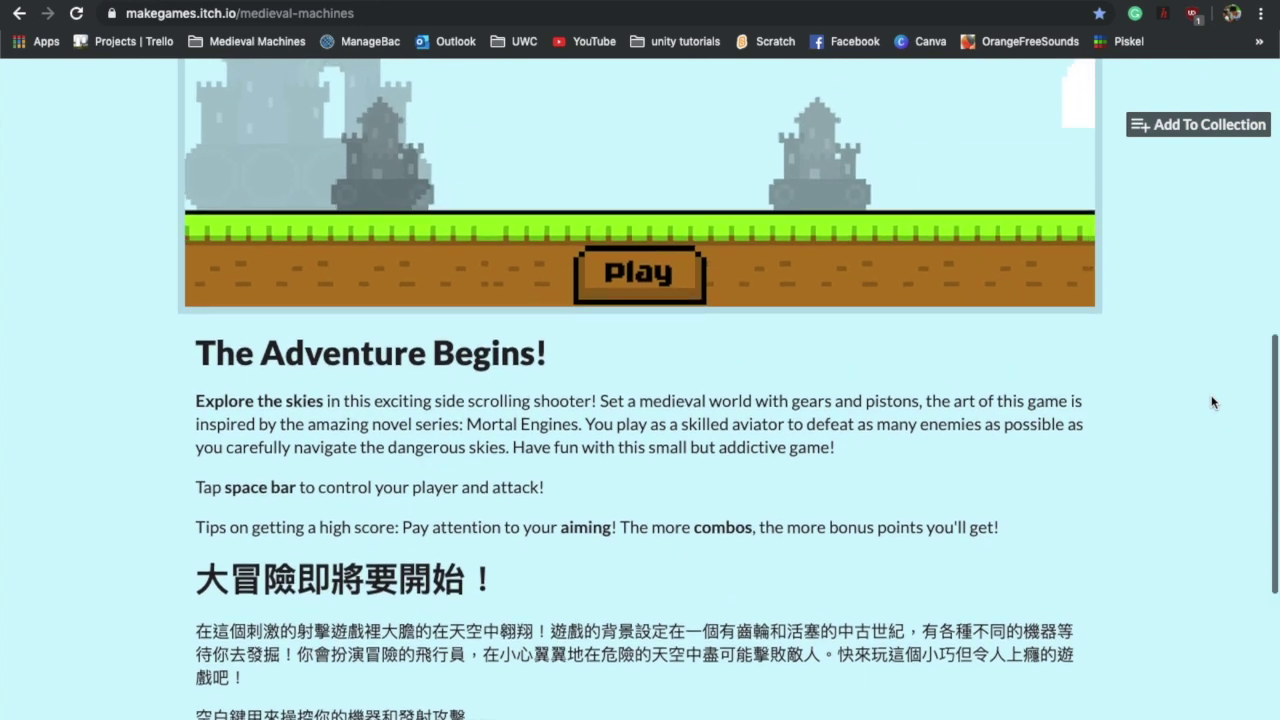
scroll(1212, 402, up, 2)
scroll(1212, 402, up, 1)
scroll(1212, 402, up, 2)
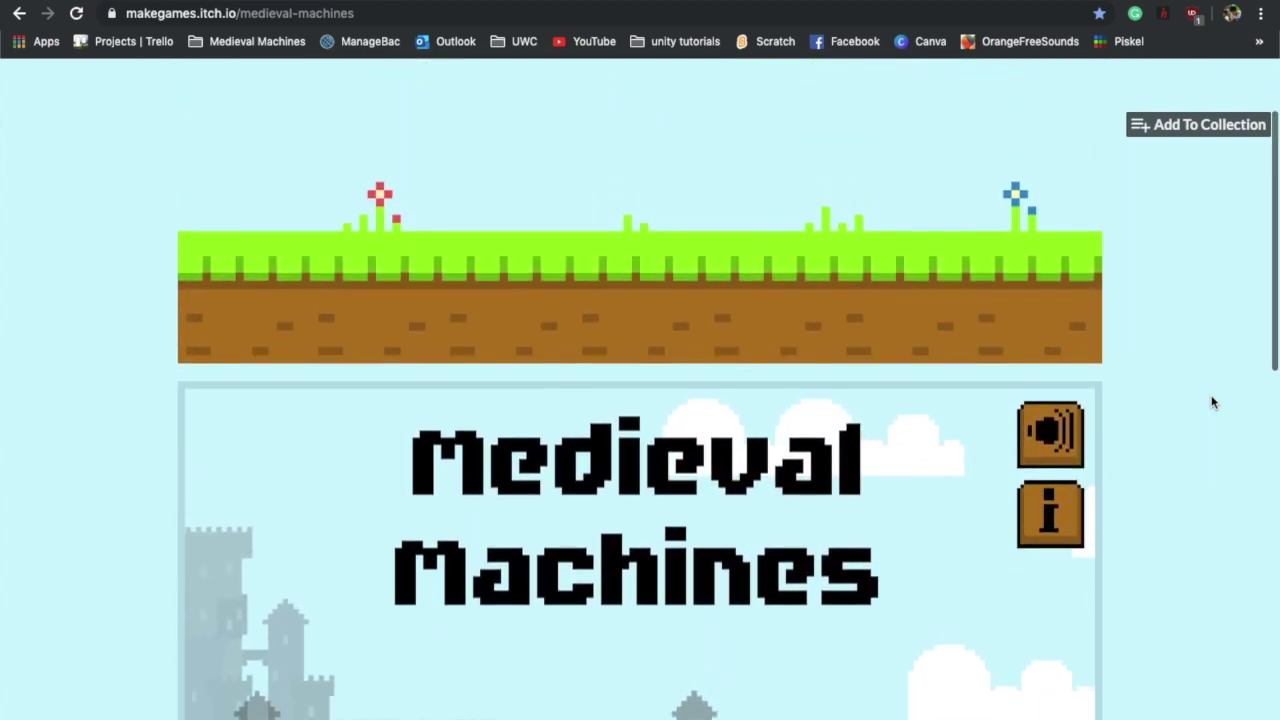
scroll(1212, 402, up, 1)
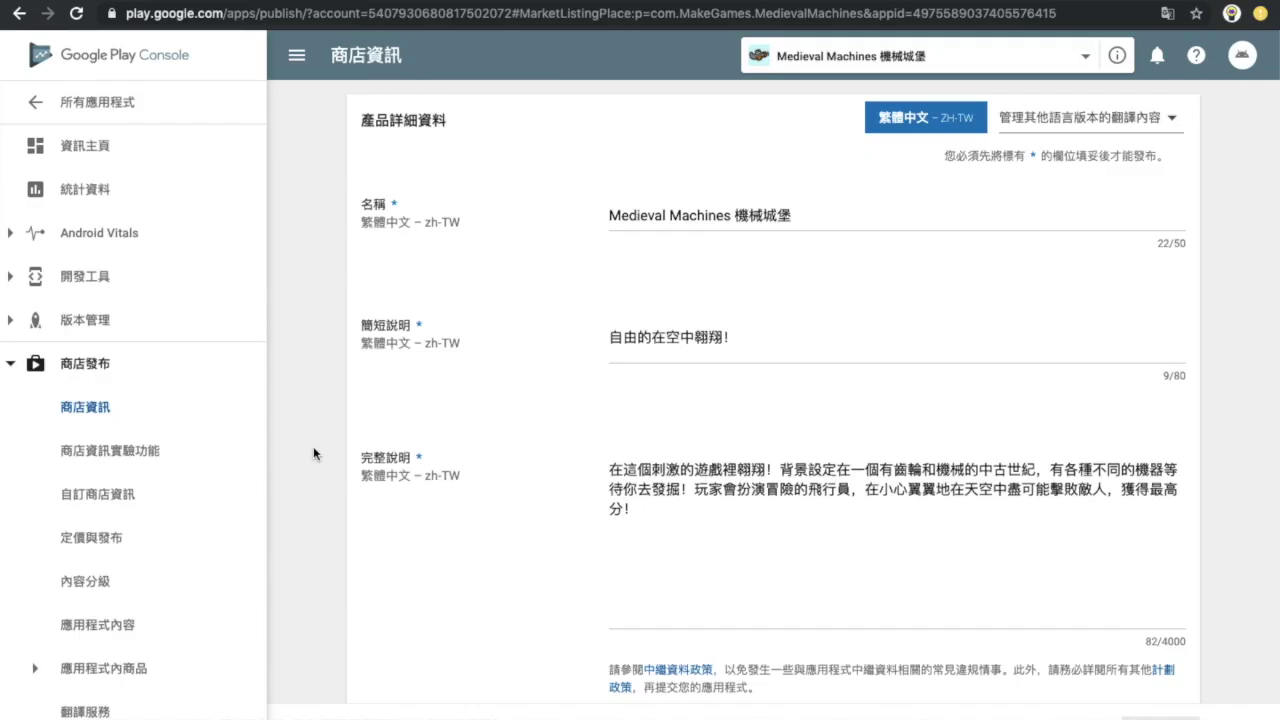
scroll(313, 446, down, 1)
scroll(313, 446, down, 1)
scroll(313, 446, down, 1)
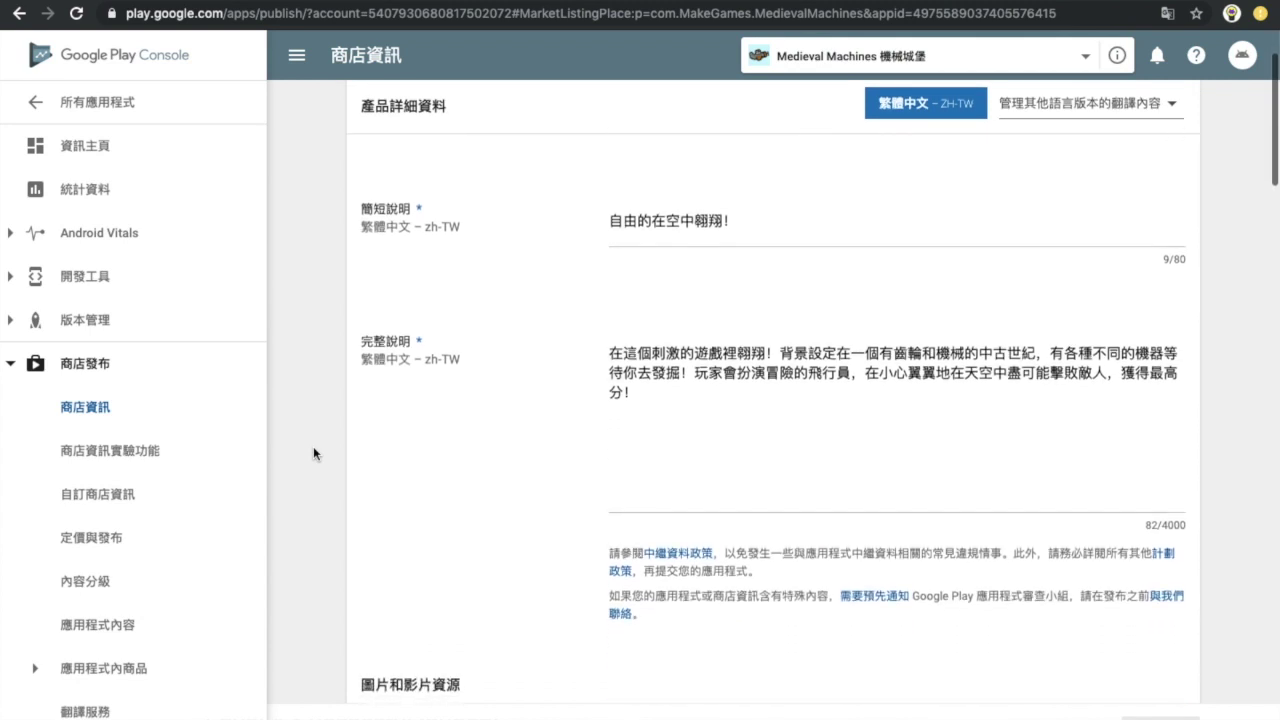
scroll(313, 446, down, 1)
scroll(313, 446, down, 1)
scroll(313, 446, down, 1)
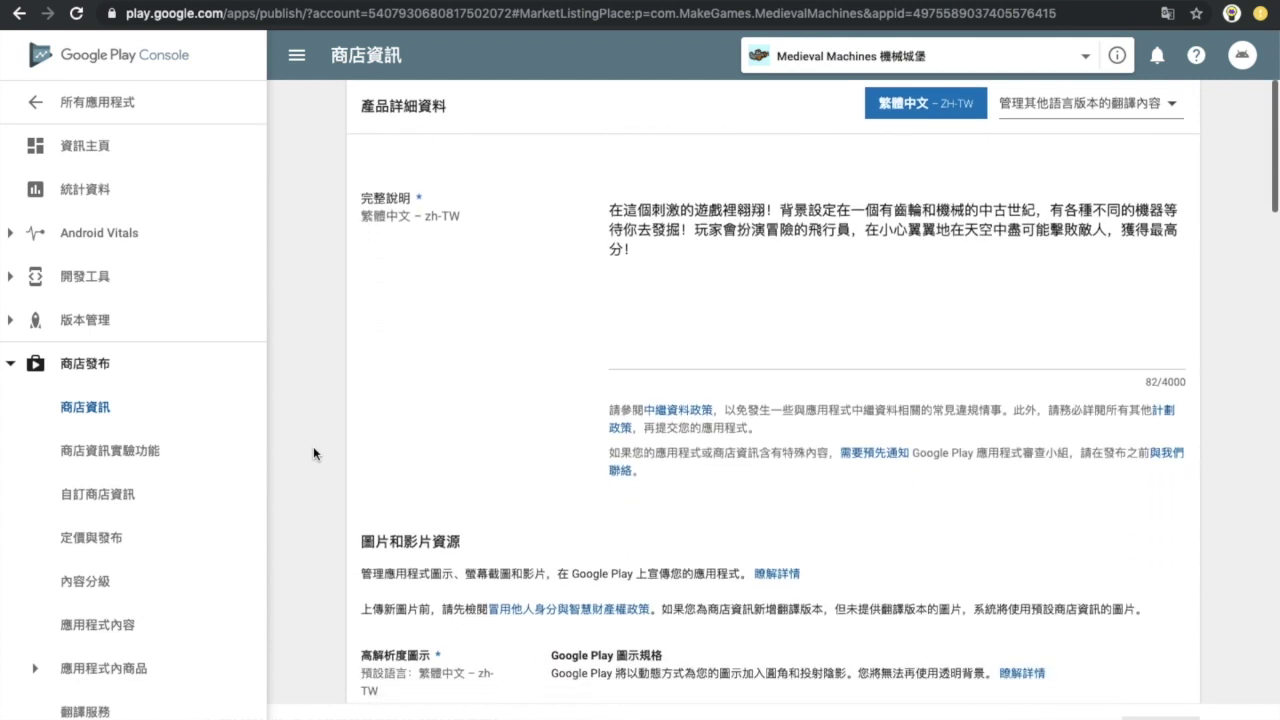
scroll(313, 446, down, 2)
scroll(313, 446, down, 2)
scroll(313, 446, down, 1)
scroll(313, 446, down, 1)
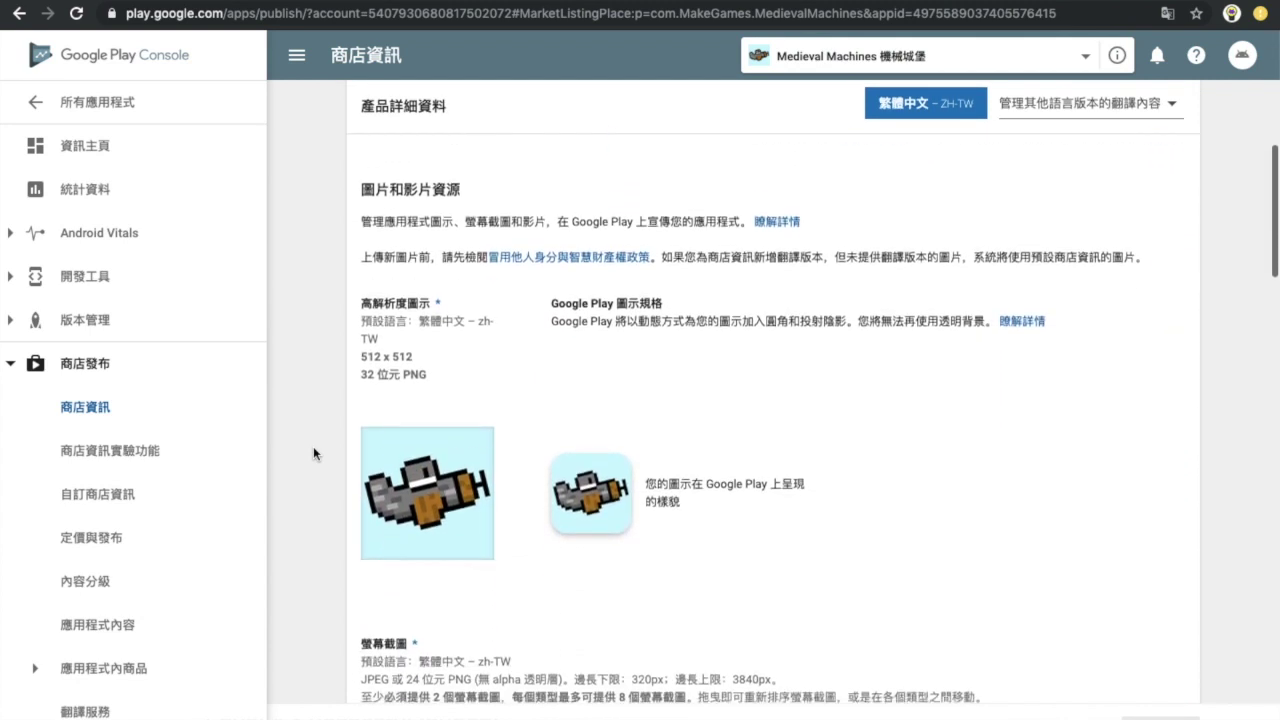
scroll(313, 446, down, 2)
scroll(313, 446, down, 2)
scroll(313, 441, down, 1)
scroll(313, 441, down, 2)
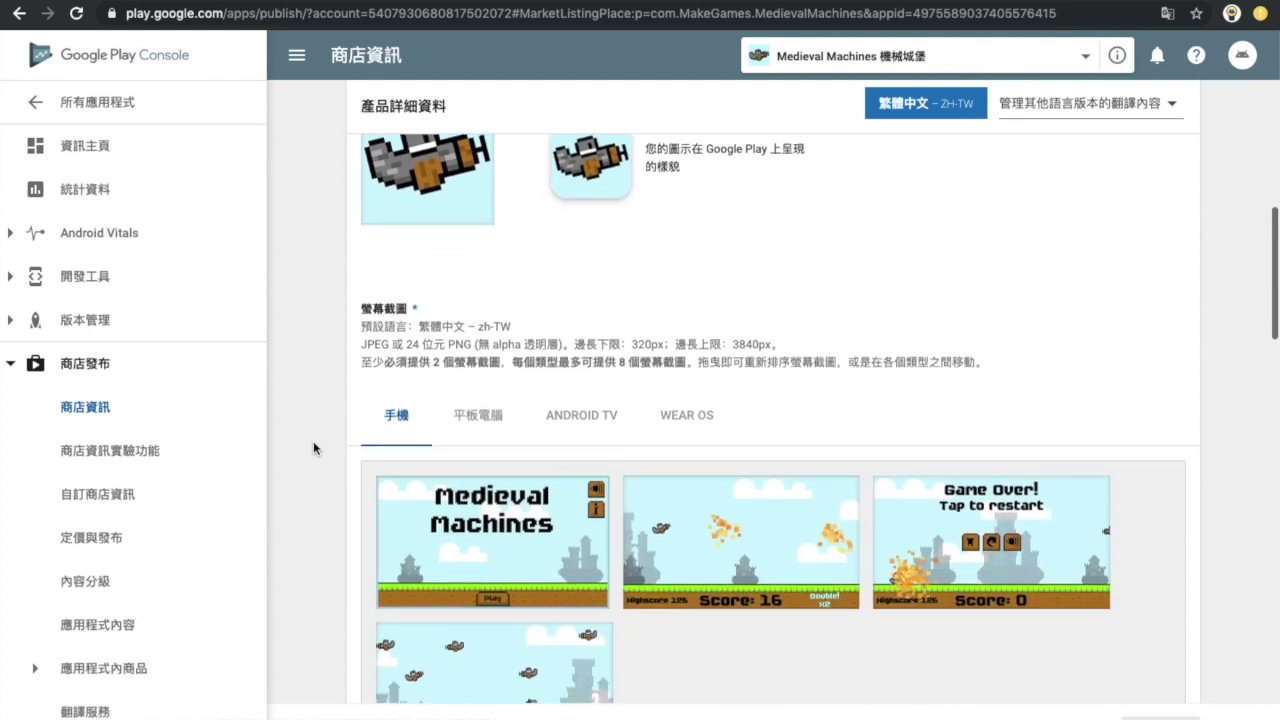
scroll(313, 441, down, 3)
scroll(313, 441, down, 2)
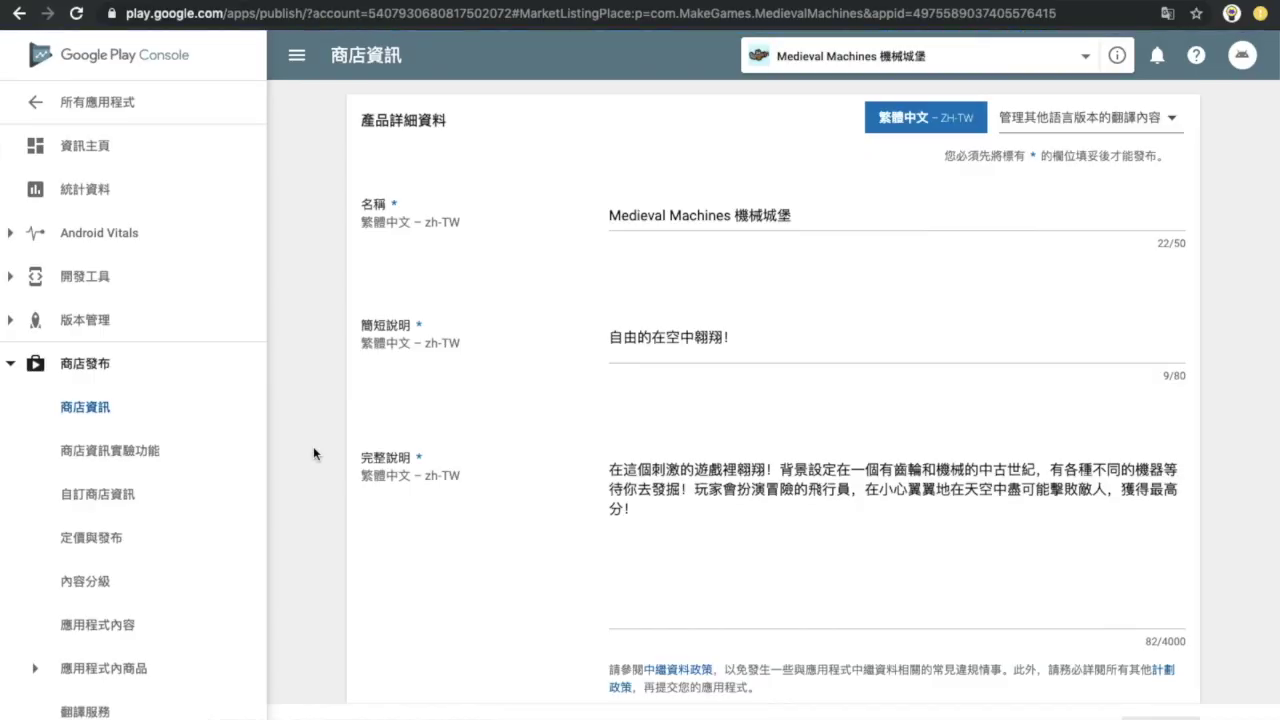
scroll(313, 446, down, 2)
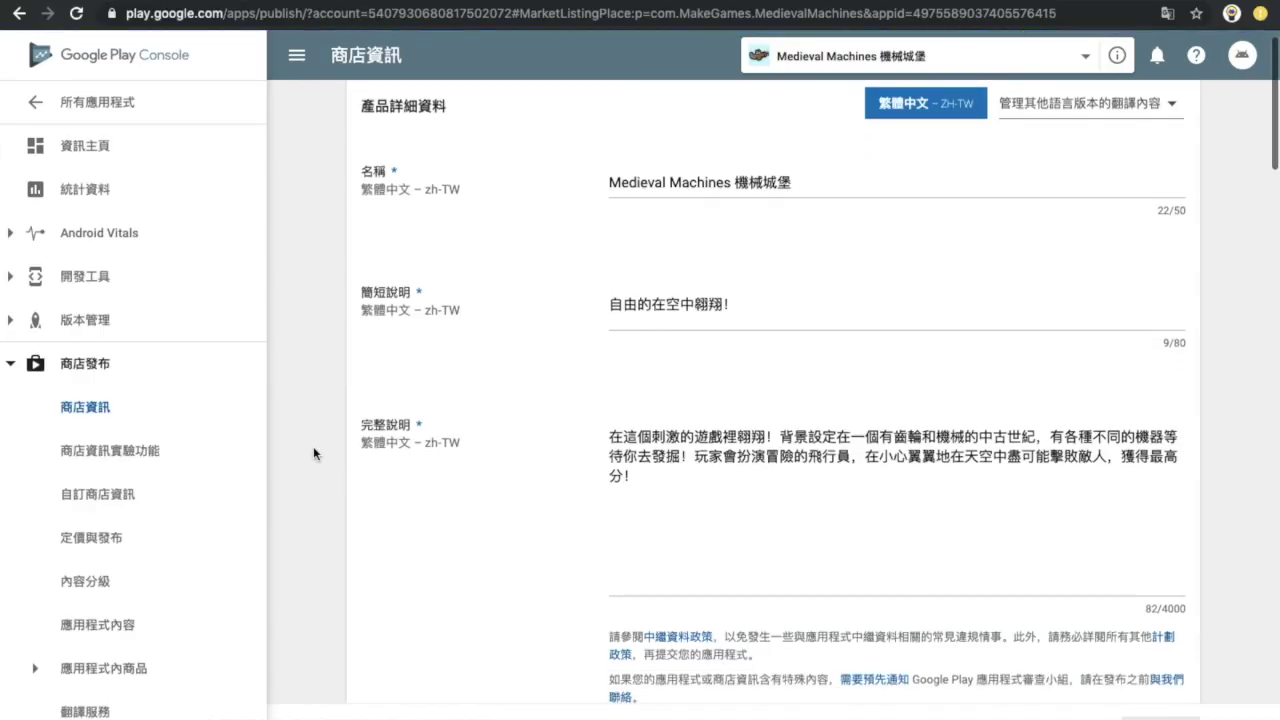
scroll(313, 446, down, 1)
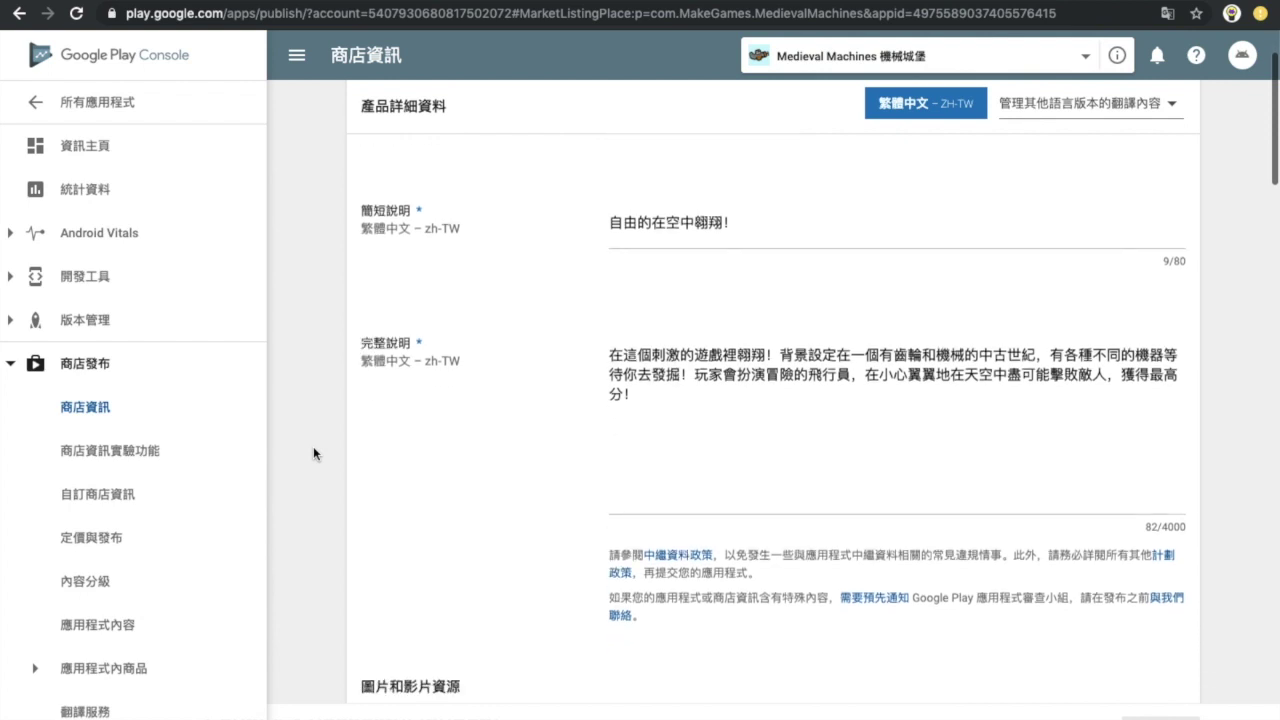
scroll(313, 446, down, 2)
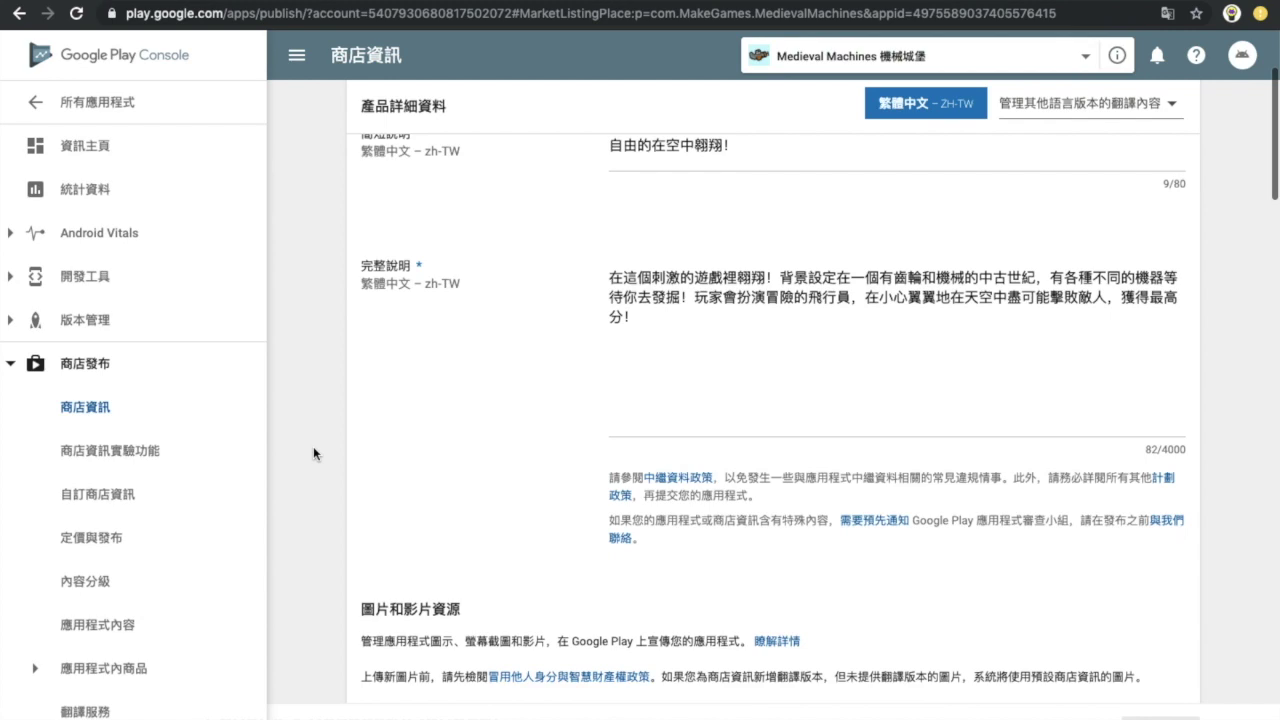
scroll(313, 447, down, 2)
scroll(313, 447, down, 1)
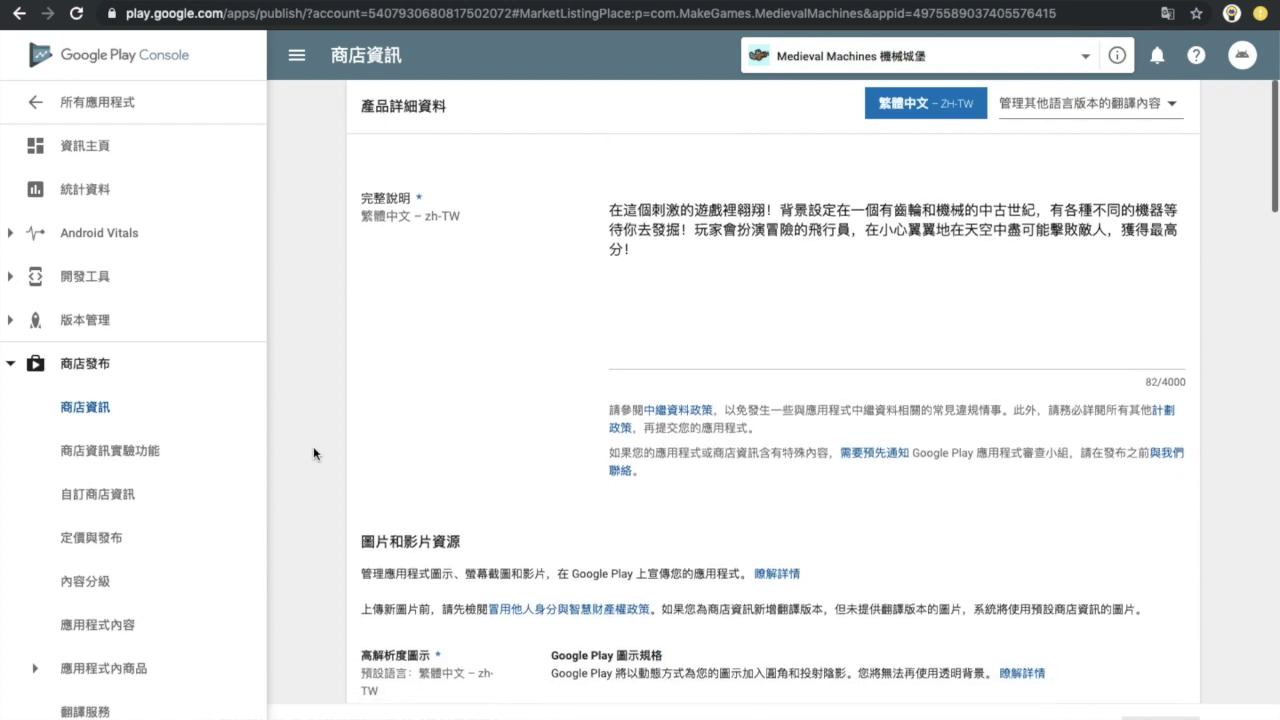
scroll(313, 447, down, 2)
scroll(313, 446, down, 3)
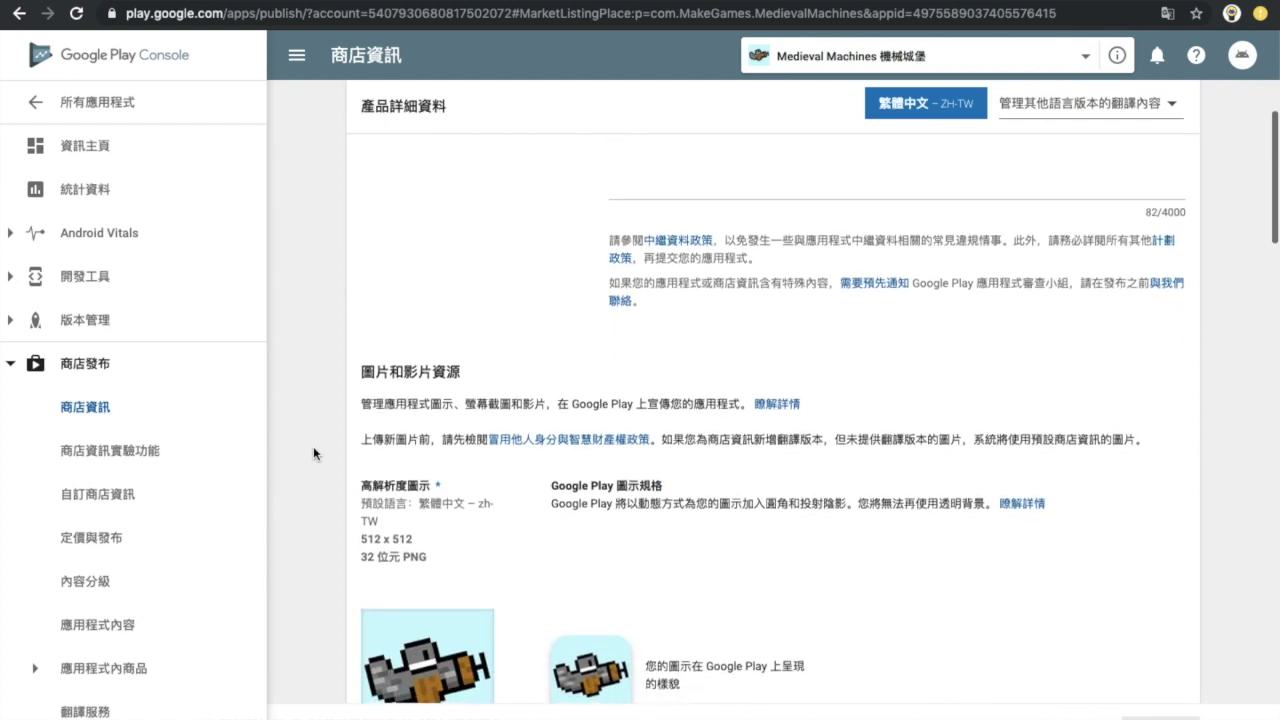
scroll(313, 446, down, 2)
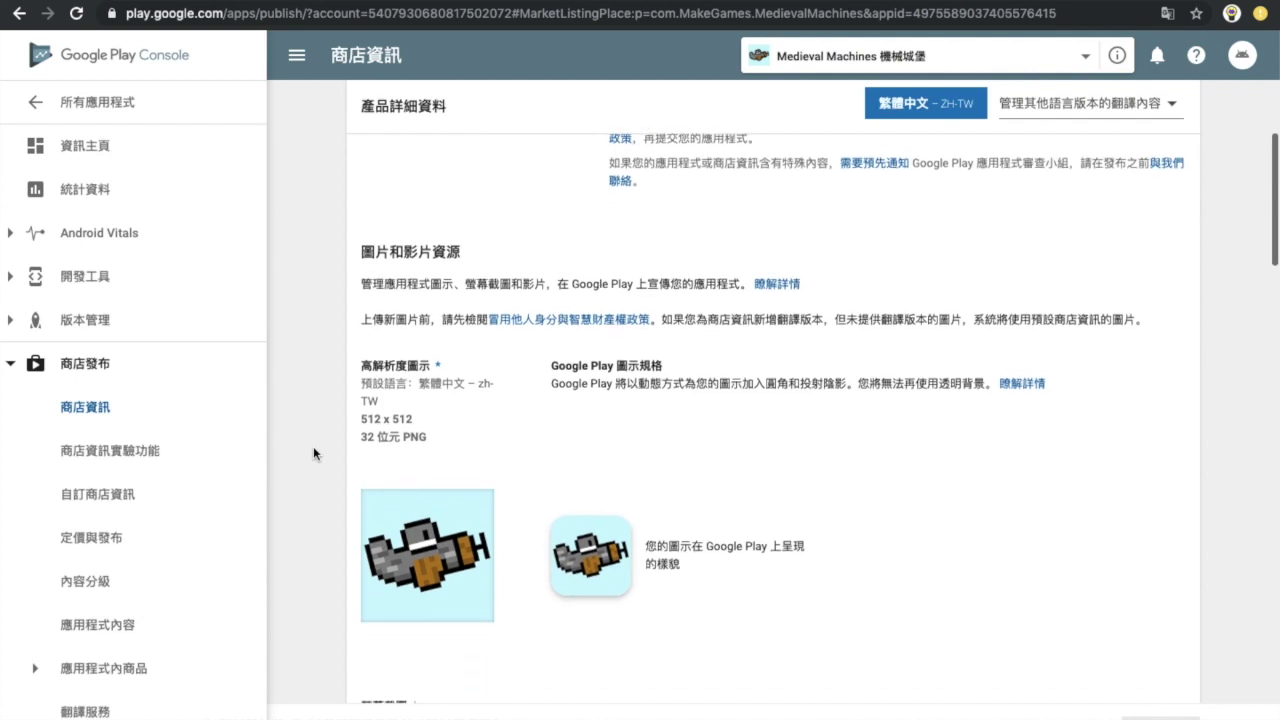
scroll(313, 446, down, 1)
scroll(313, 446, down, 1)
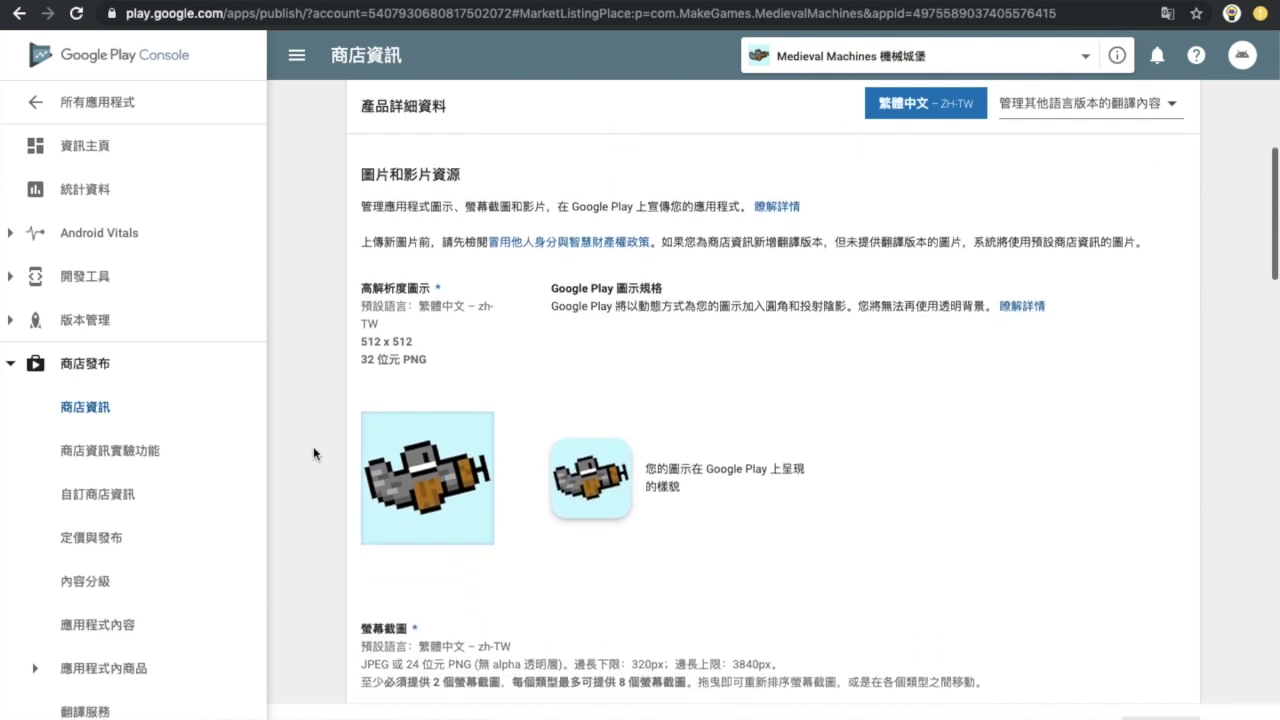
scroll(313, 446, down, 1)
scroll(313, 446, down, 1)
scroll(313, 448, down, 1)
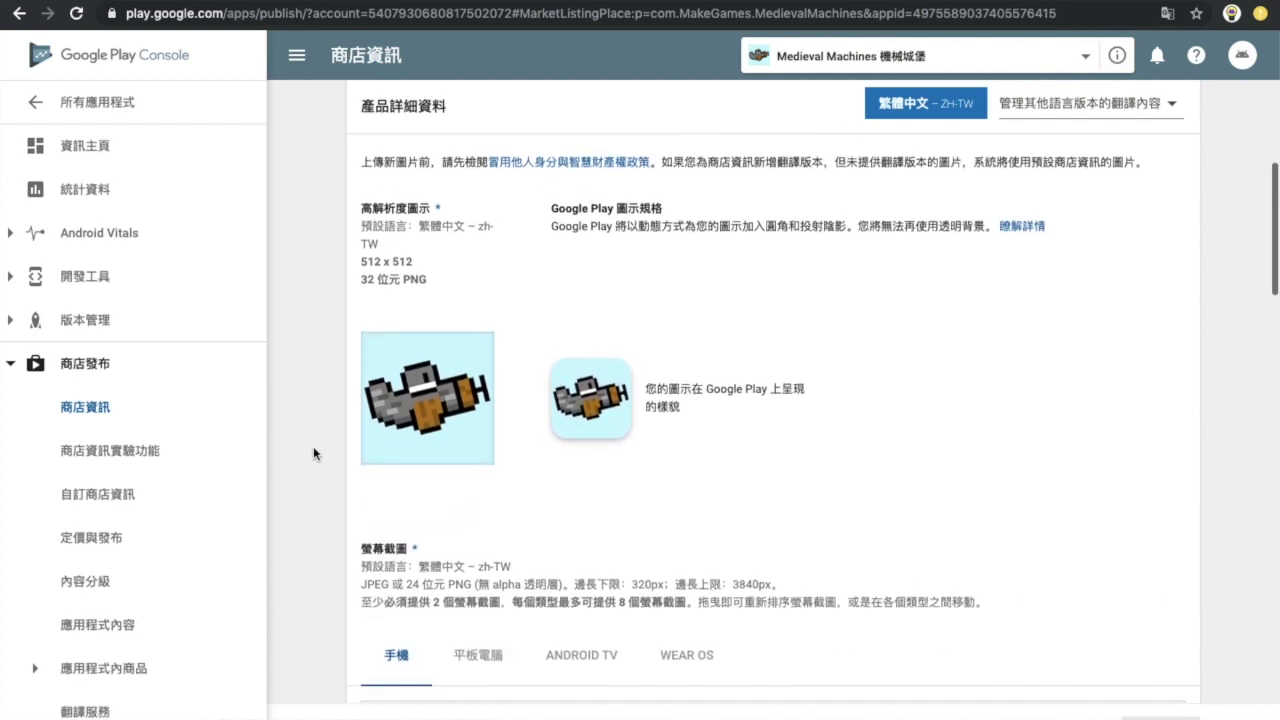
scroll(313, 446, down, 1)
scroll(313, 446, down, 1)
scroll(313, 446, down, 1)
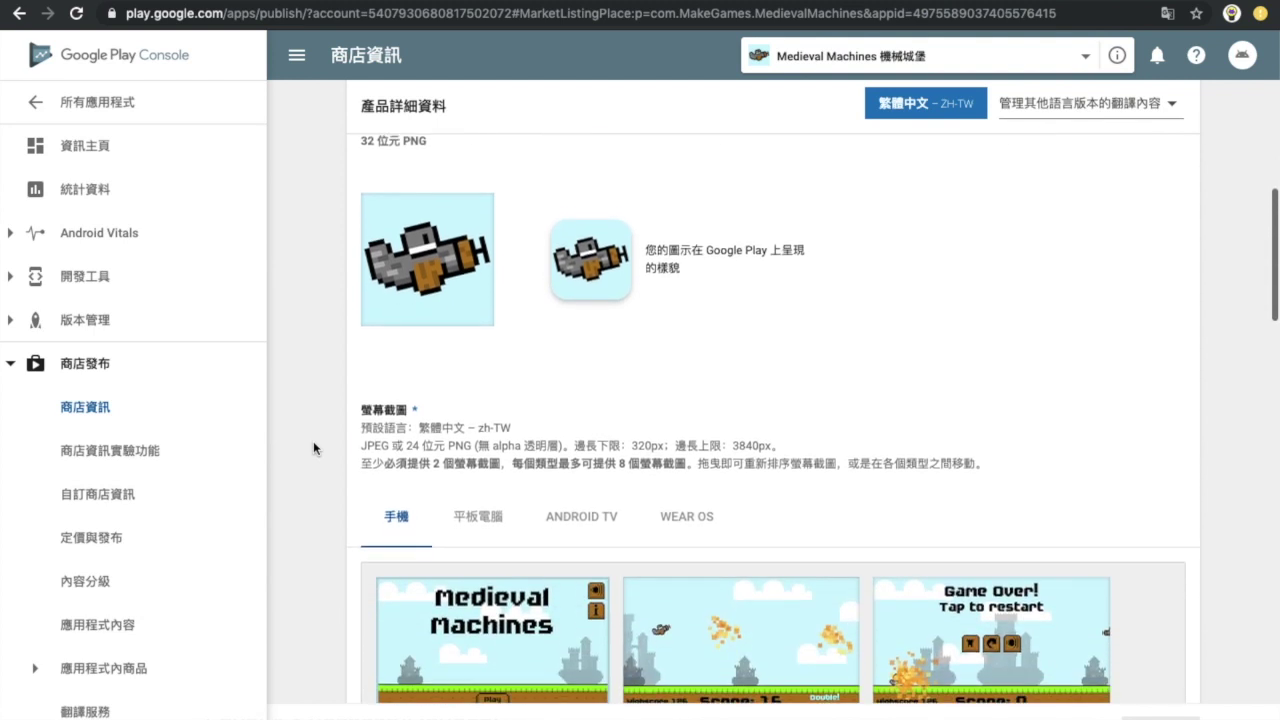
scroll(313, 446, down, 1)
scroll(313, 446, down, 1)
scroll(313, 448, down, 1)
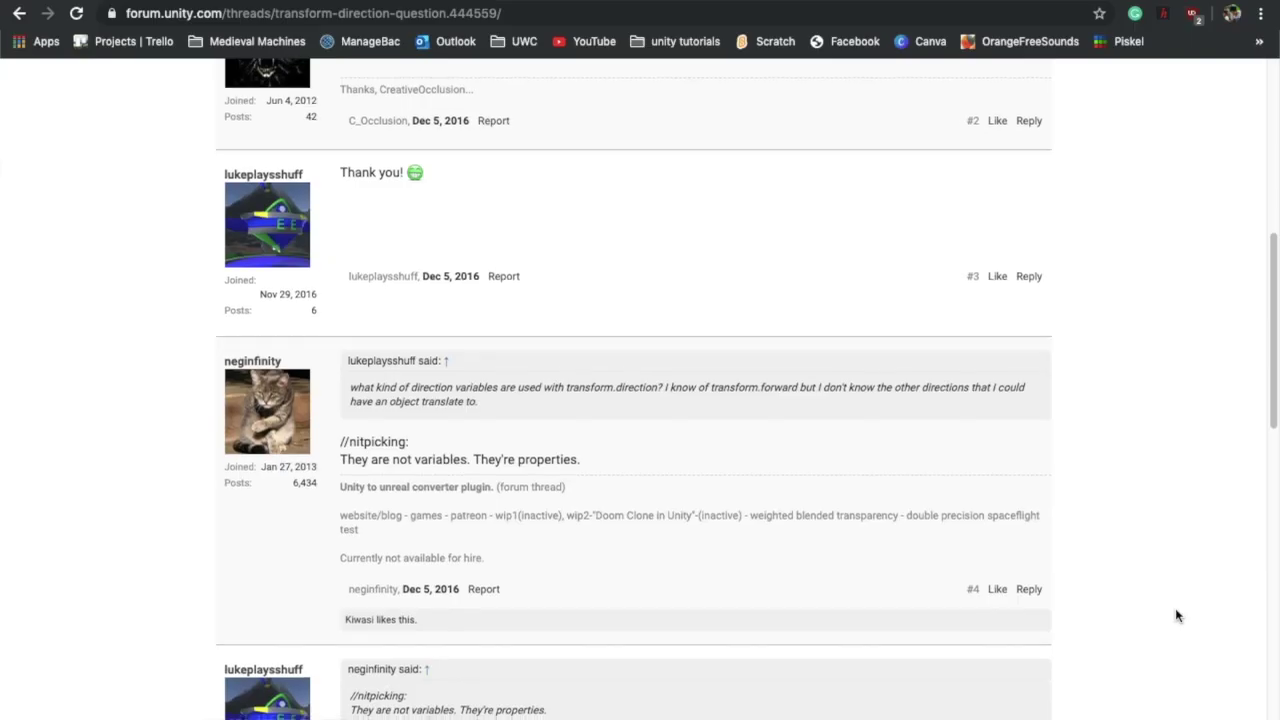
scroll(1176, 612, down, 2)
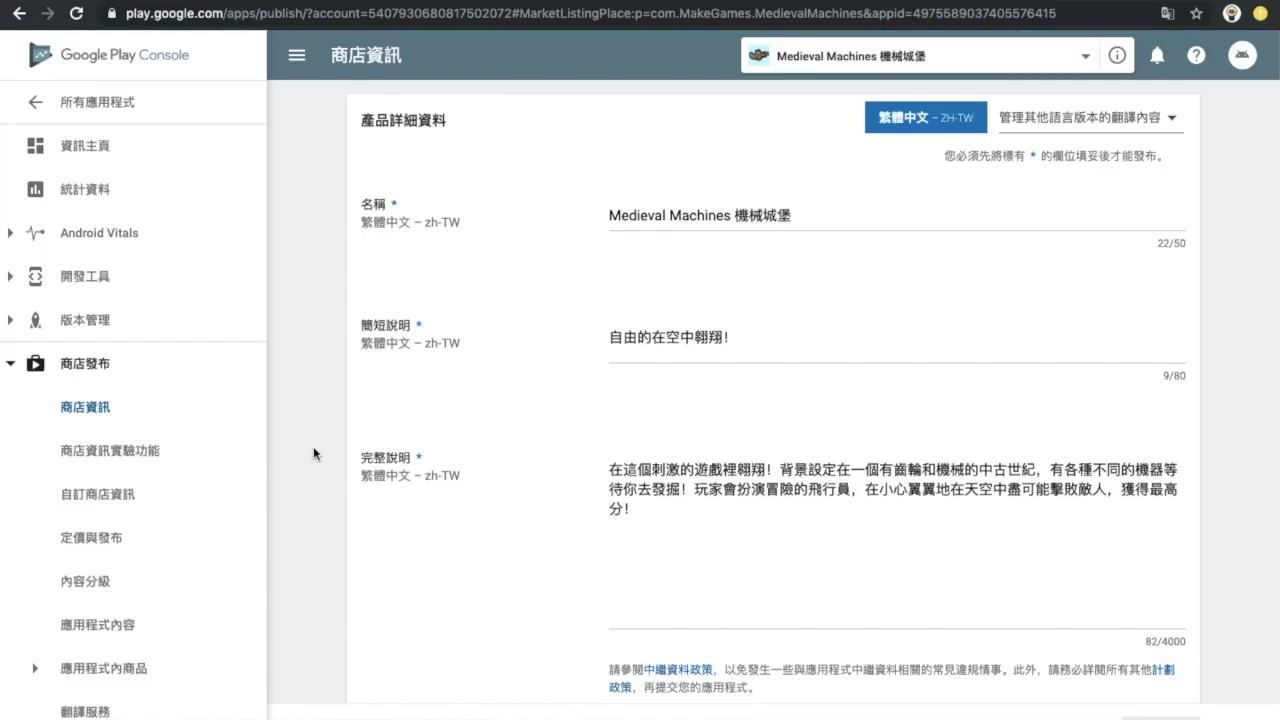
scroll(313, 446, down, 3)
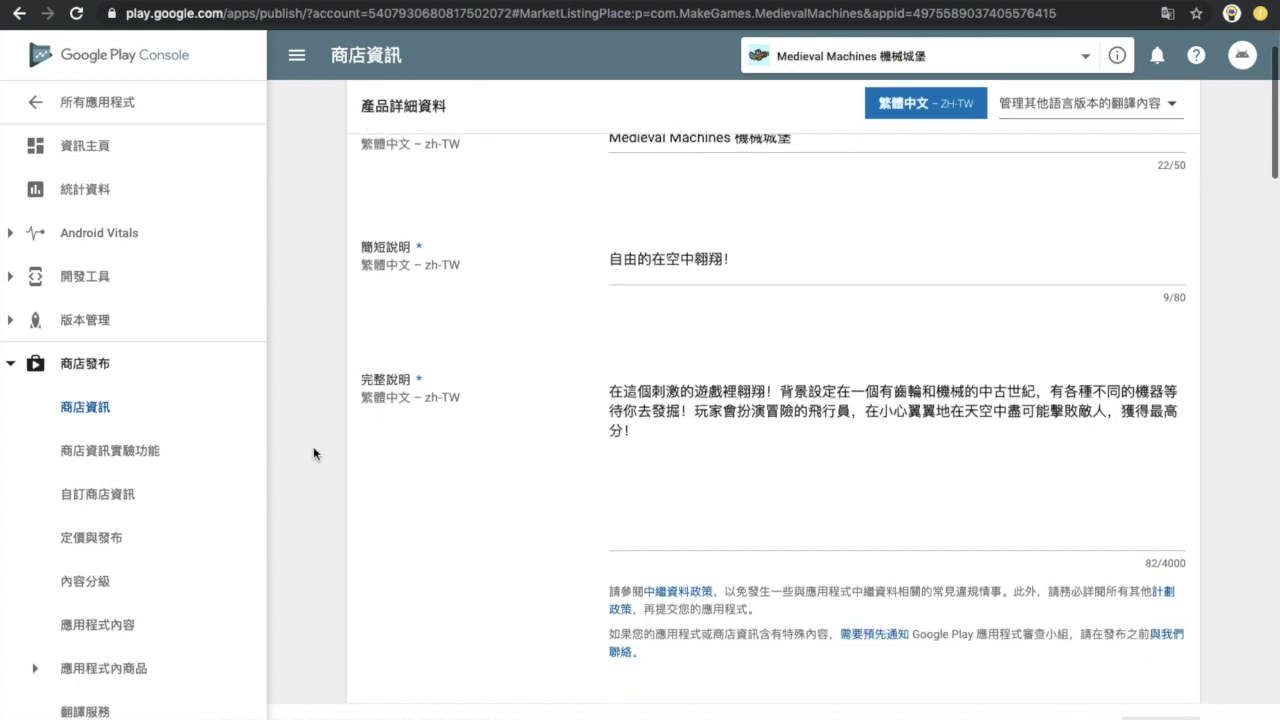
scroll(313, 446, down, 1)
scroll(313, 446, down, 1)
scroll(313, 446, down, 1)
scroll(313, 446, down, 2)
scroll(313, 446, down, 2)
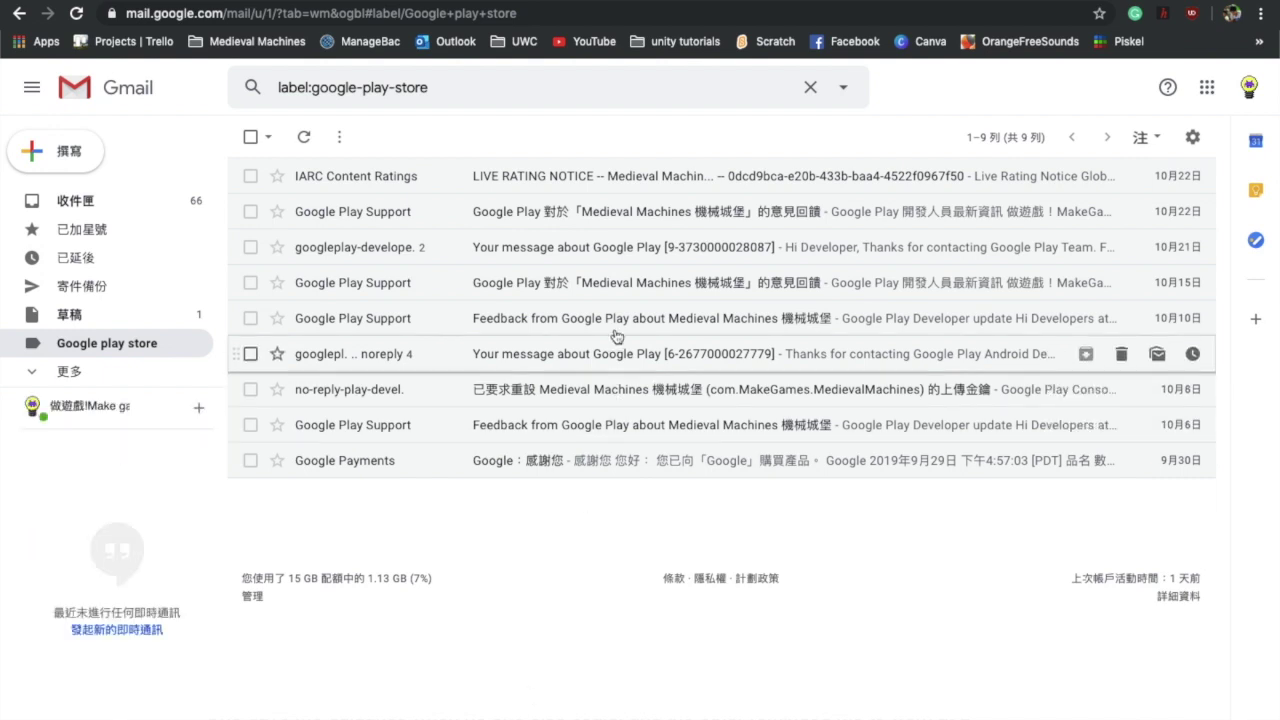
Step: Open a Google Play Support feedback email about Medieval Machines
click(614, 220)
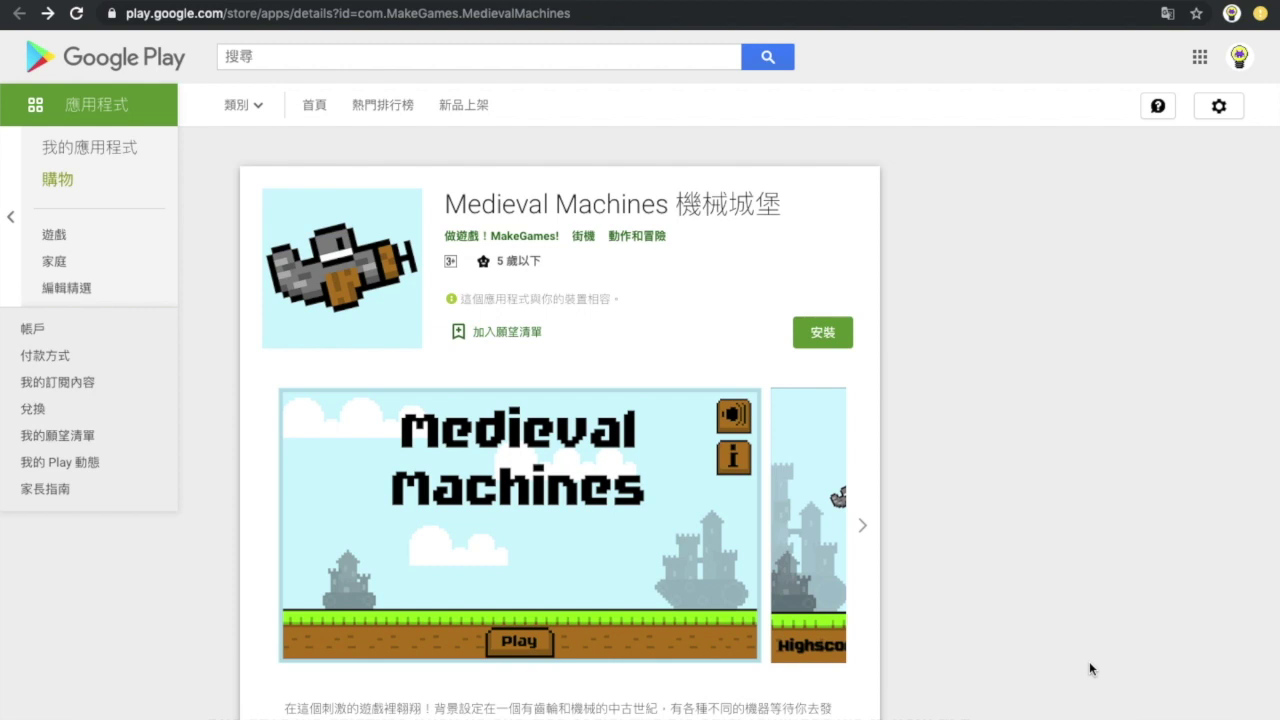
scroll(1089, 665, down, 1)
scroll(1089, 665, down, 1)
scroll(1089, 665, down, 1)
scroll(1089, 665, down, 1)
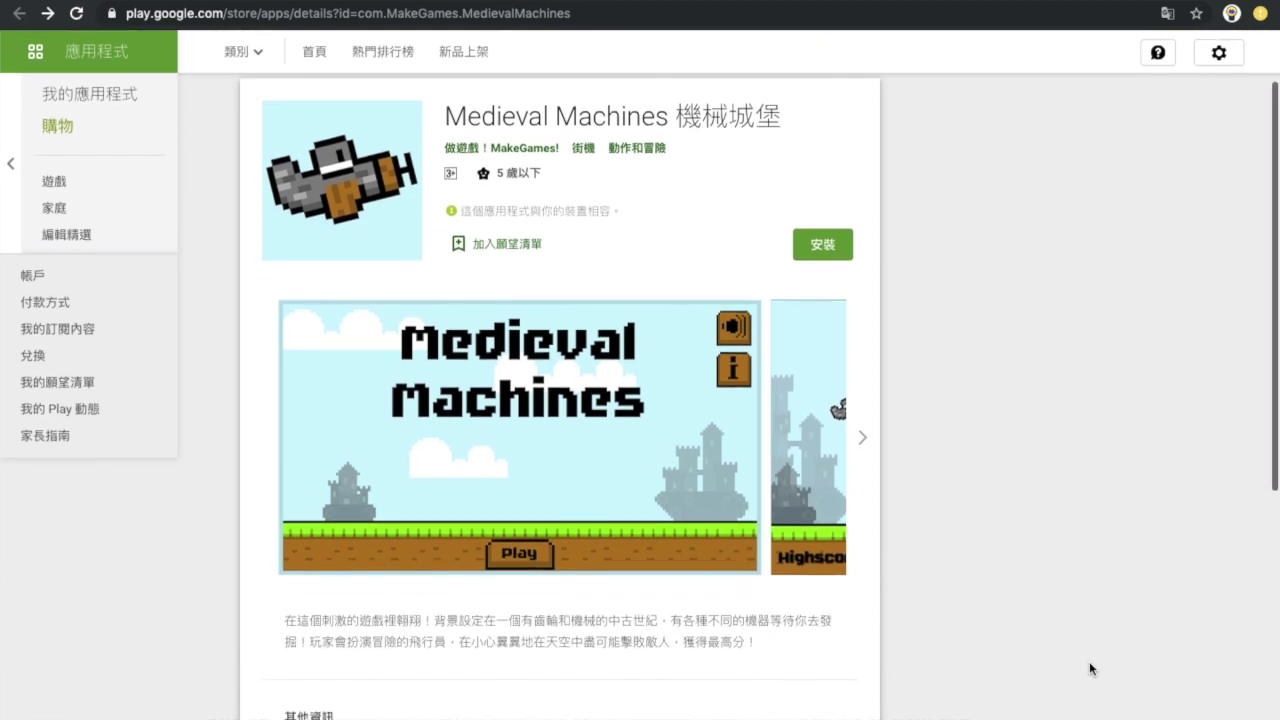
scroll(1089, 663, down, 1)
scroll(1089, 663, down, 1)
scroll(1089, 663, down, 1)
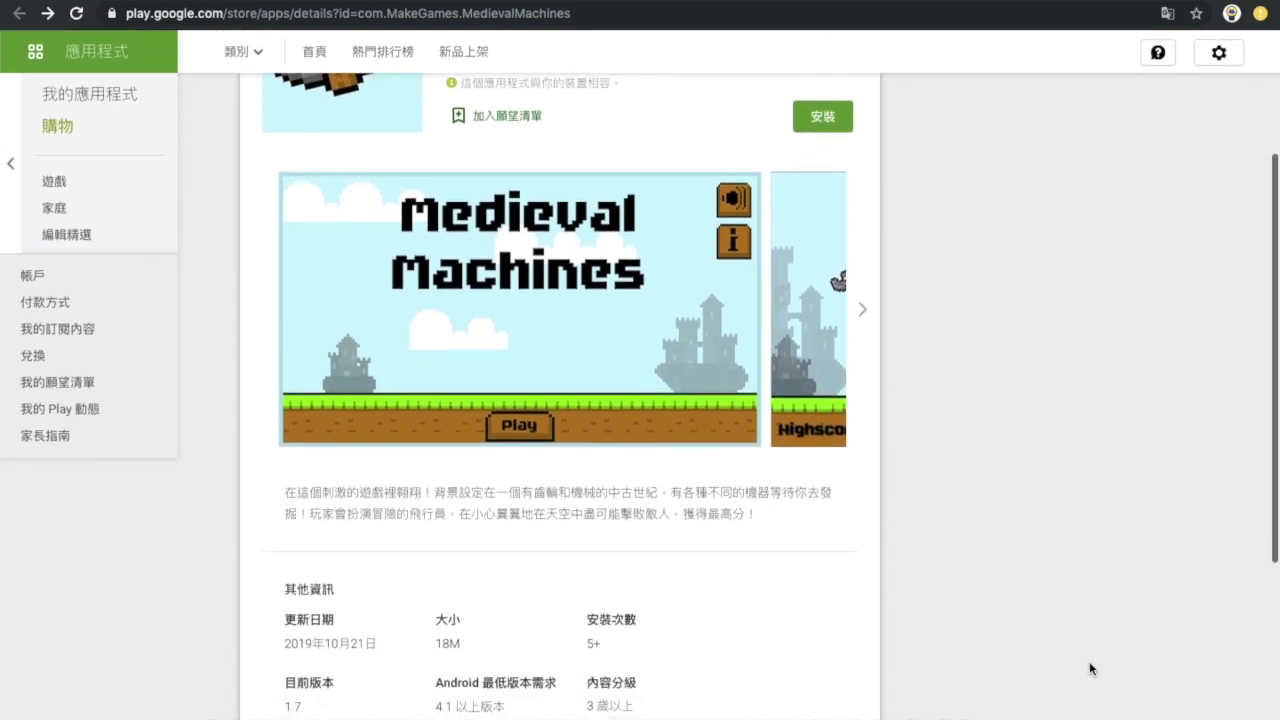
scroll(1089, 668, down, 1)
scroll(1089, 668, down, 1)
scroll(1089, 668, down, 1)
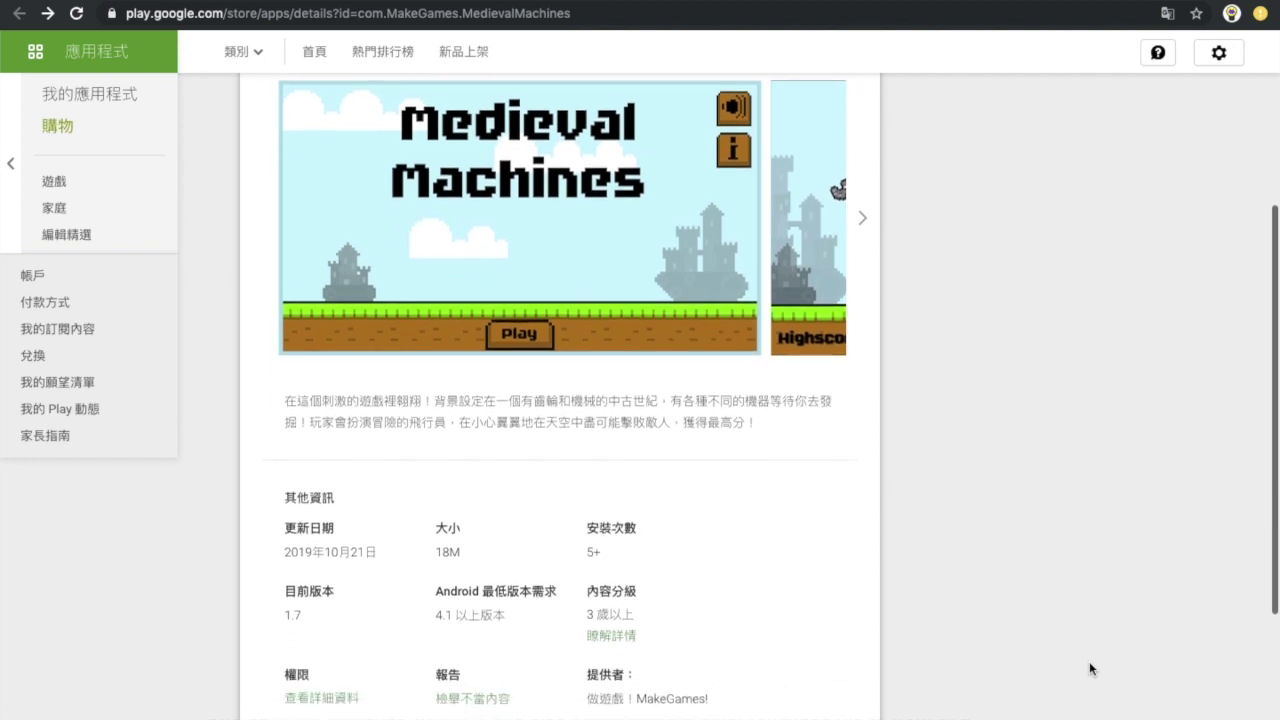
scroll(1089, 668, down, 2)
scroll(1089, 668, down, 2)
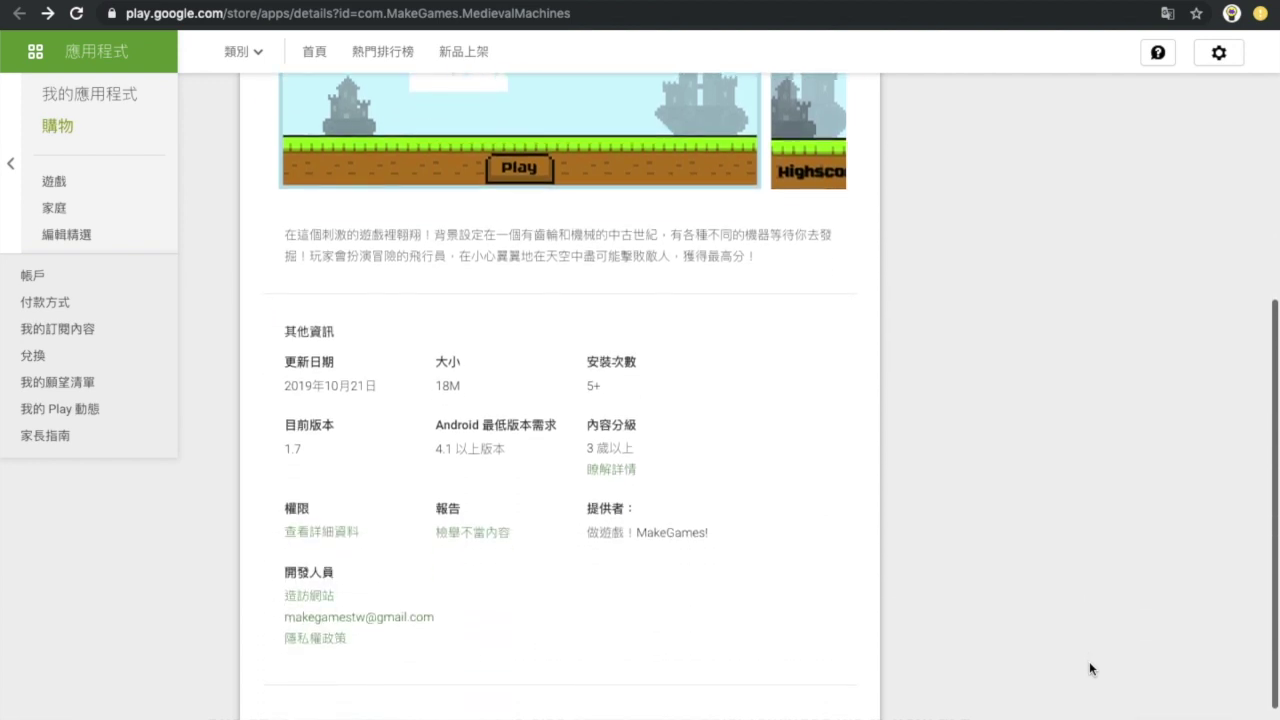
scroll(1089, 668, down, 1)
scroll(1089, 668, down, 1)
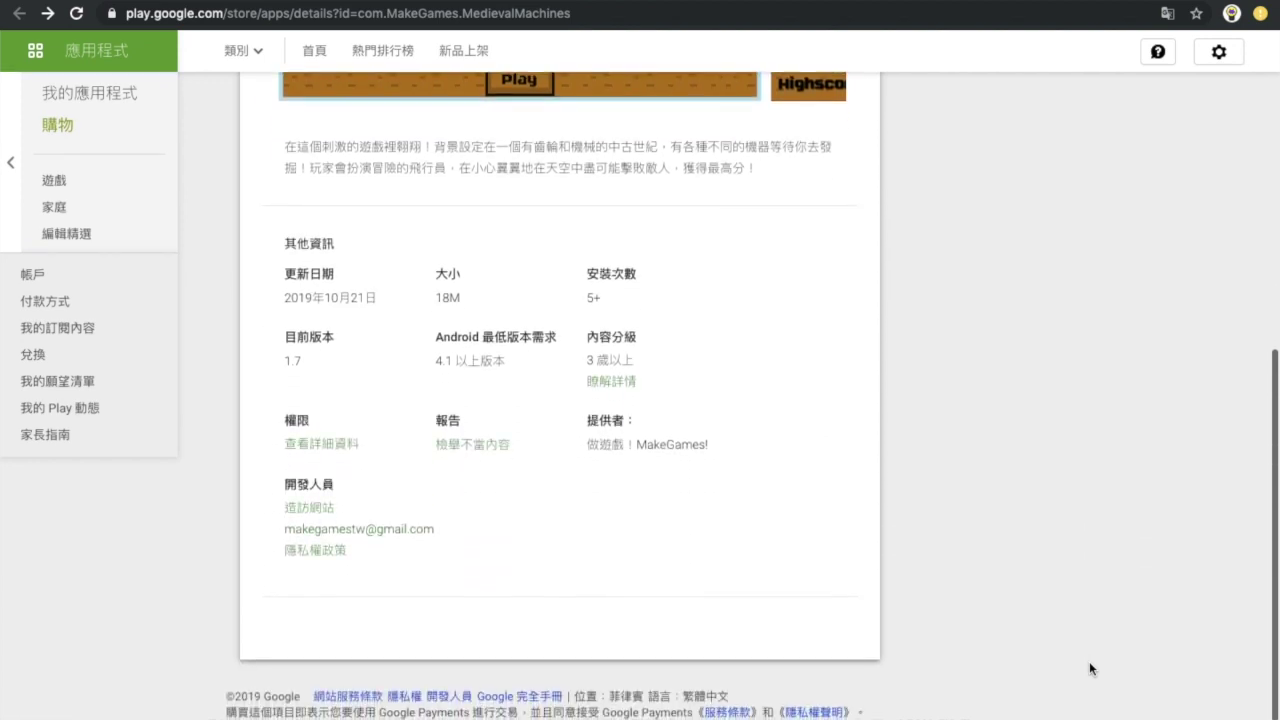